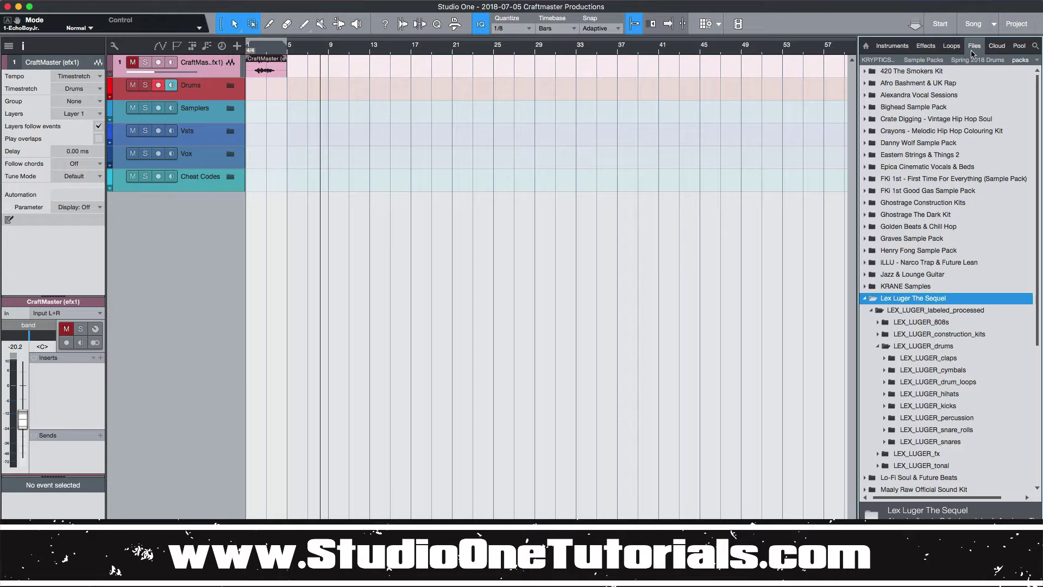
Browse to the Maschine Masters Packs location and expand the ALL-THE-BRAKES folder inside Breaks.
{"action": "left_click", "coordinate": [865, 298]}
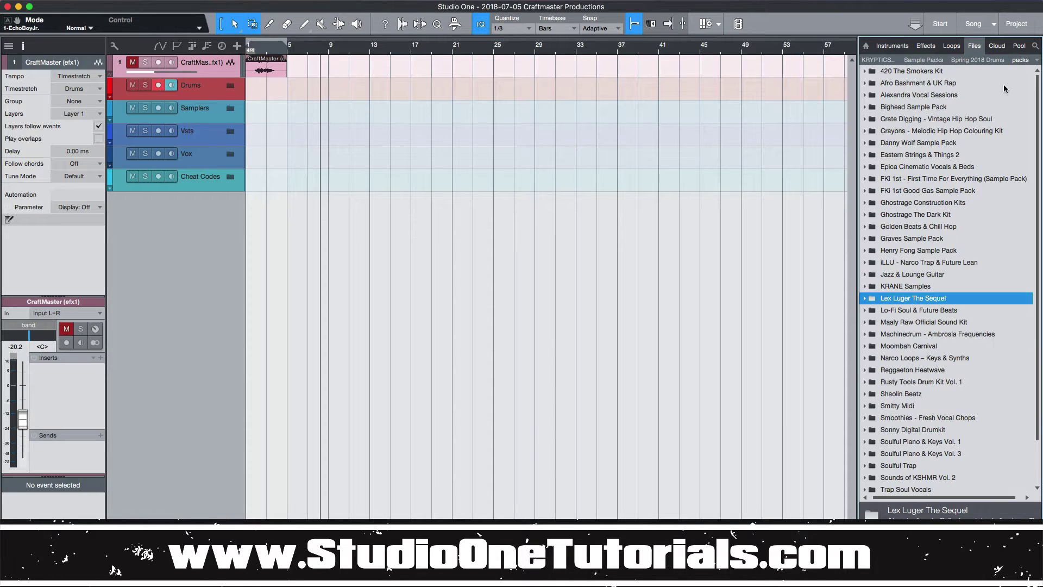
{"action": "left_click", "coordinate": [1039, 61]}
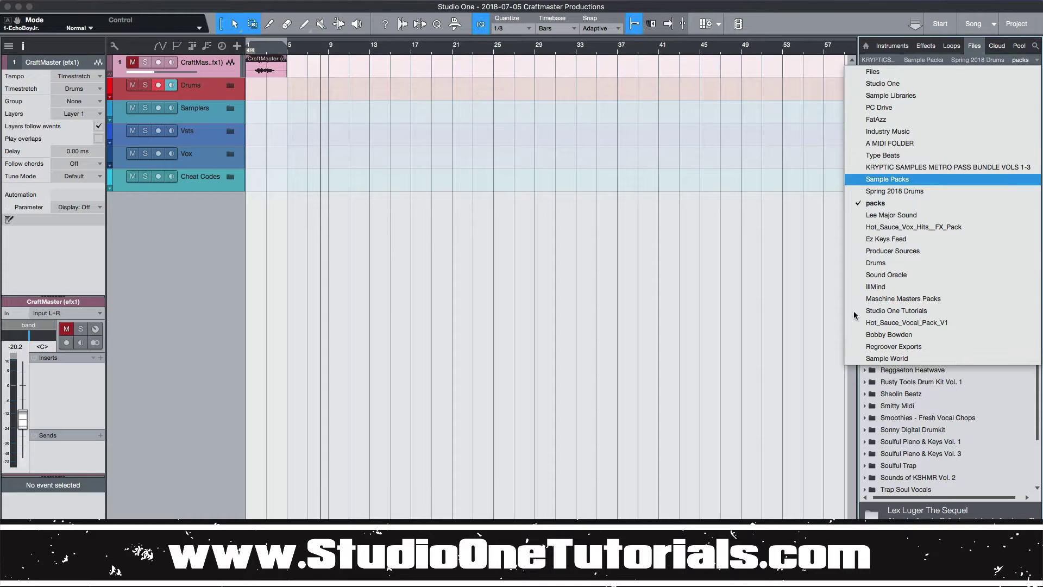
{"action": "left_click", "coordinate": [902, 299]}
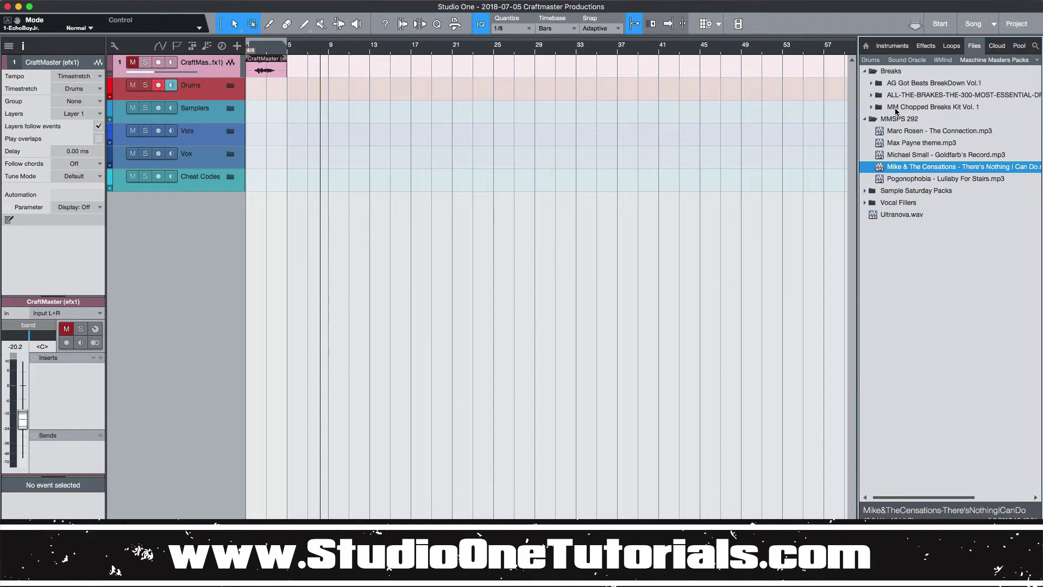
{"action": "left_click", "coordinate": [872, 119]}
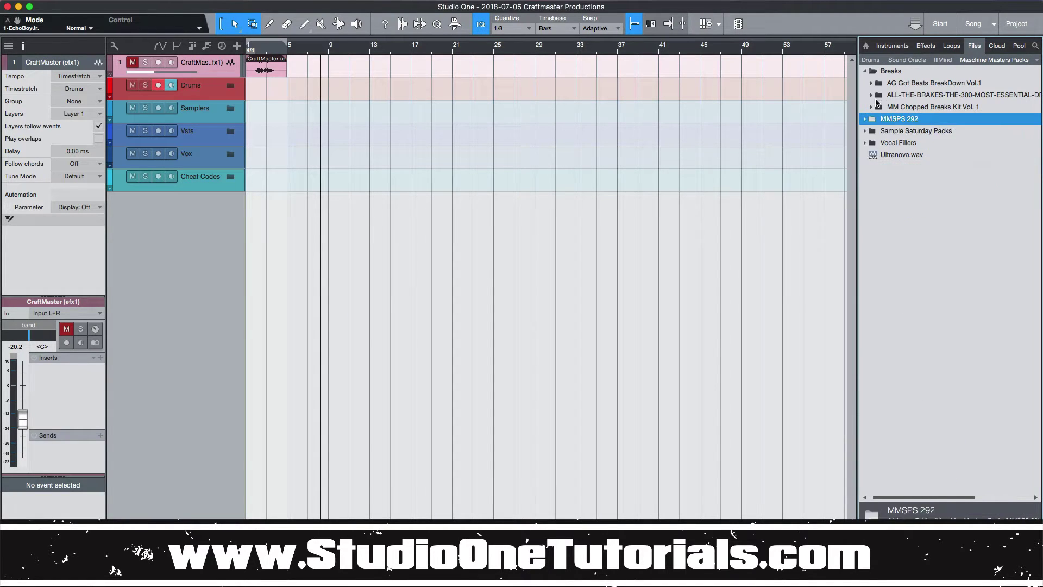
{"action": "left_click", "coordinate": [871, 107]}
{"action": "left_click", "coordinate": [871, 107]}
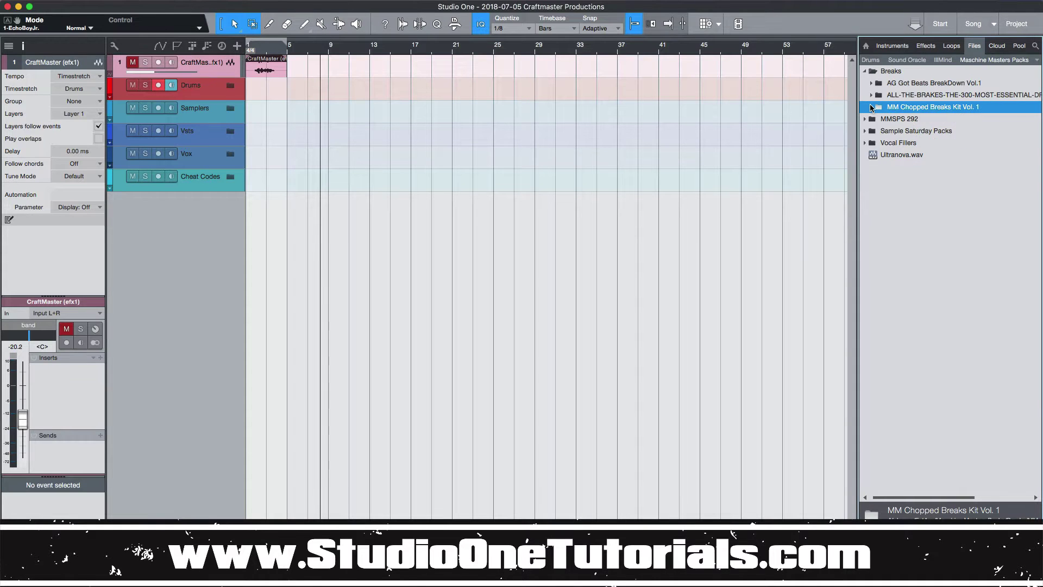
{"action": "left_click", "coordinate": [871, 83]}
{"action": "left_click", "coordinate": [871, 83]}
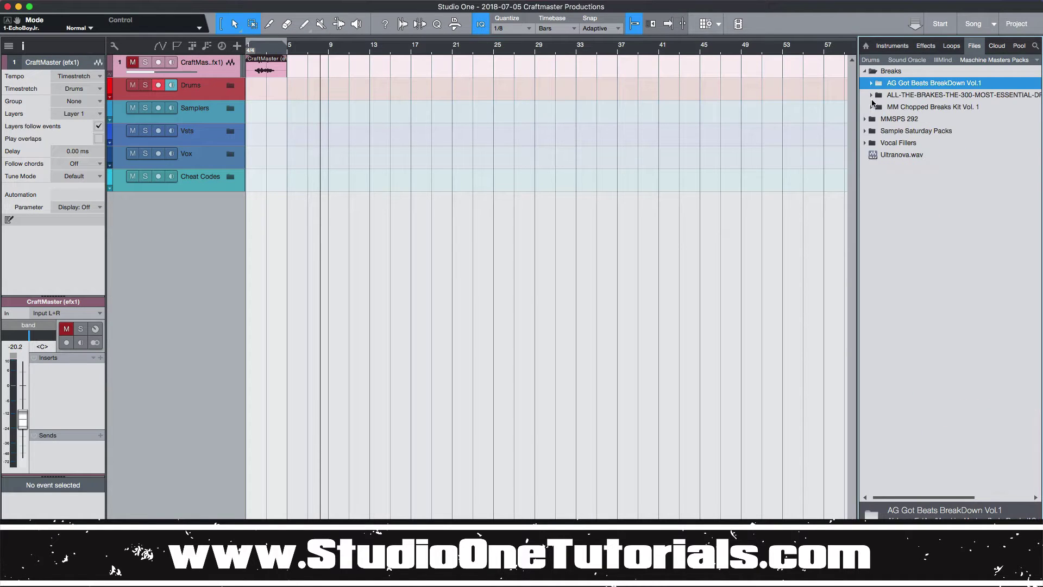
{"action": "left_click", "coordinate": [871, 96]}
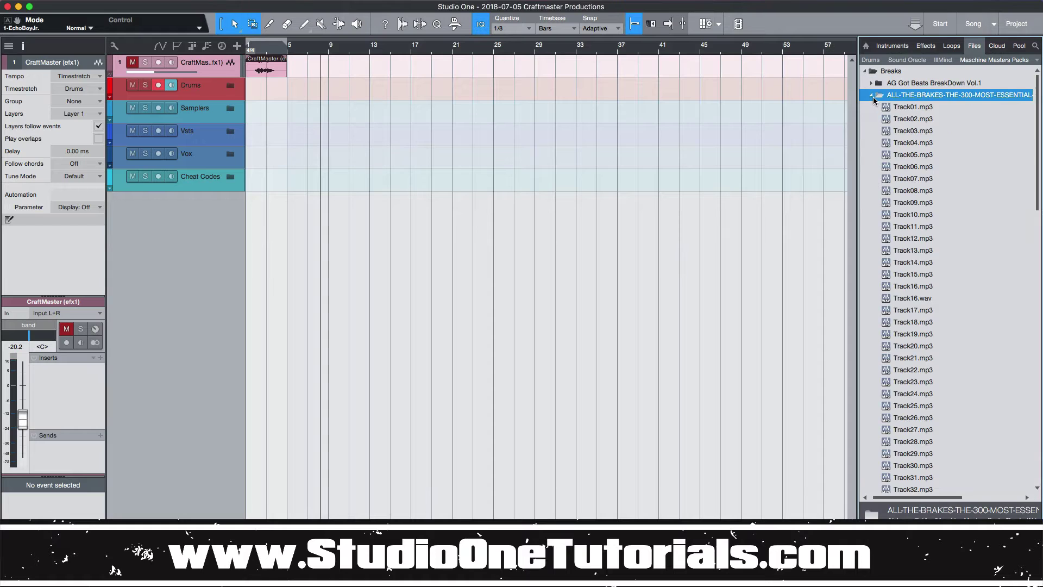
Preview Track01.mp3 and Track02.mp3, then place Track02.mp3 on a new, taller audio track at the song start.
{"action": "left_click", "coordinate": [893, 109]}
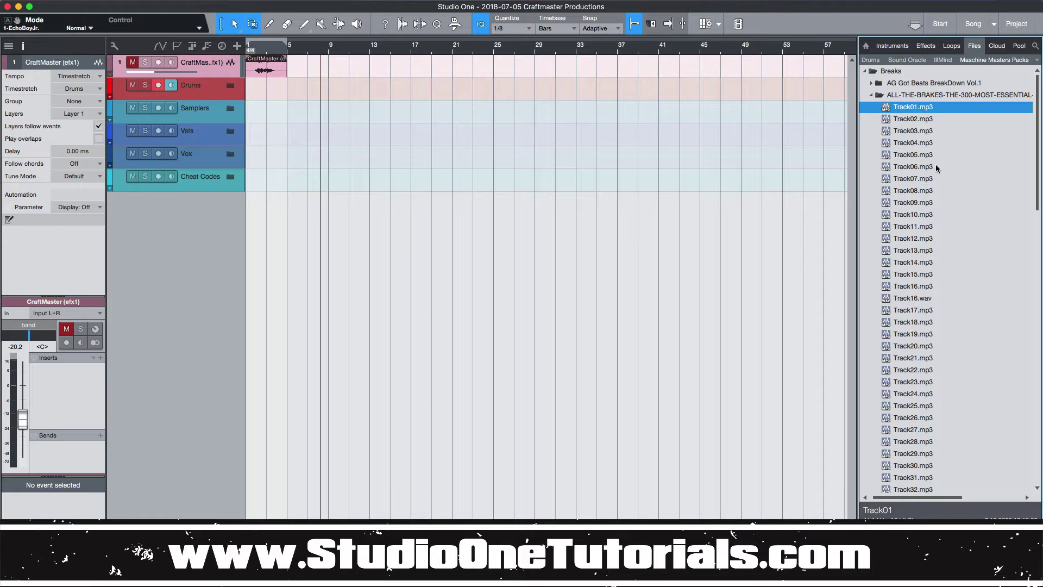
{"action": "left_click", "coordinate": [921, 123]}
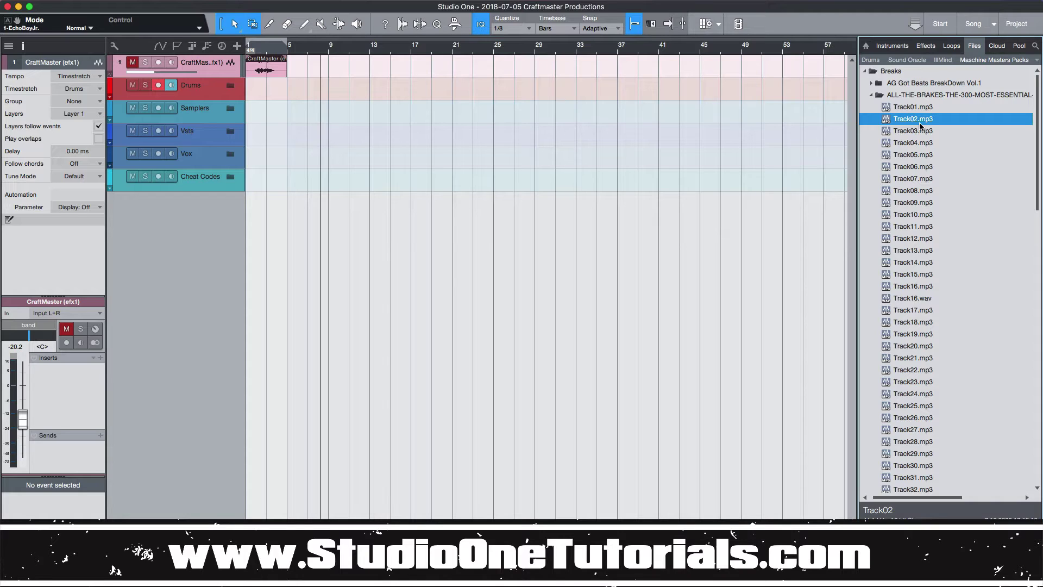
{"action": "left_click", "coordinate": [922, 110]}
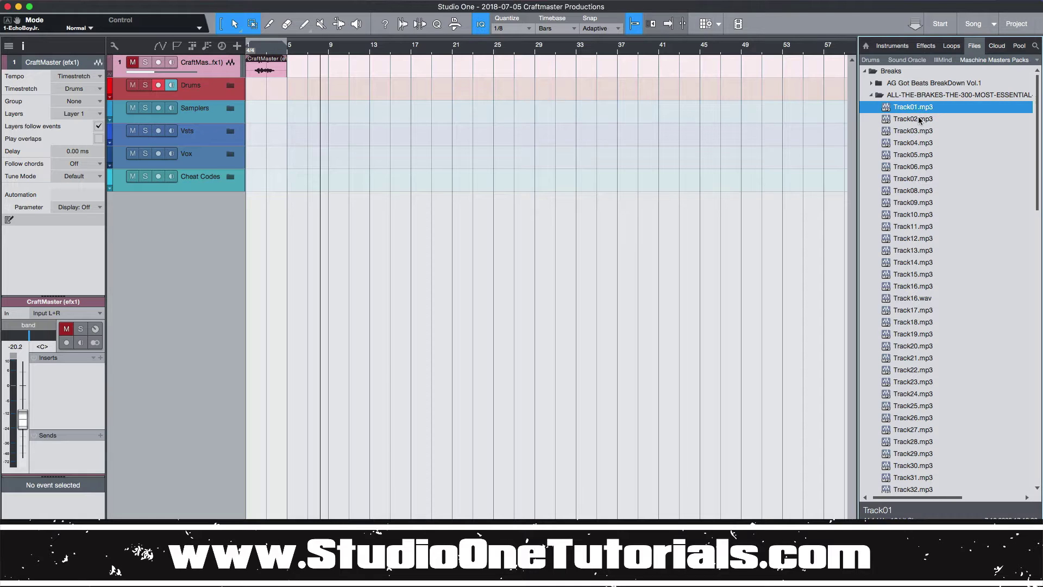
{"action": "left_click_drag", "start_coordinate": [920, 120], "coordinate": [257, 219]}
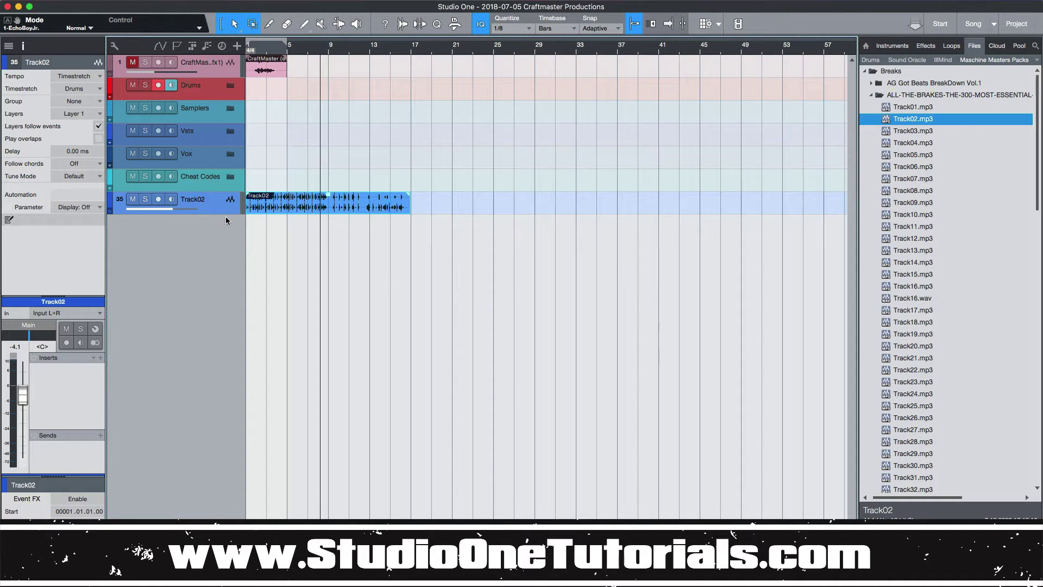
{"action": "left_click_drag", "start_coordinate": [227, 214], "coordinate": [226, 308]}
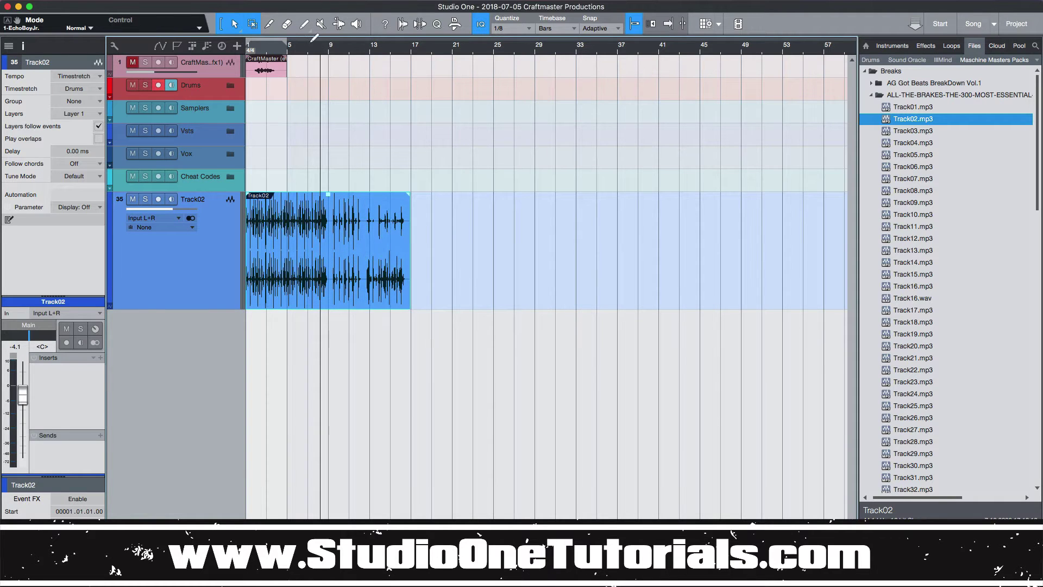
Trim the end of the Track02 event back to bar 9.
{"action": "scroll", "coordinate": [315, 63], "scroll_direction": "up", "scroll_amount": 5}
{"action": "scroll", "coordinate": [419, 69], "scroll_direction": "down", "scroll_amount": 2}
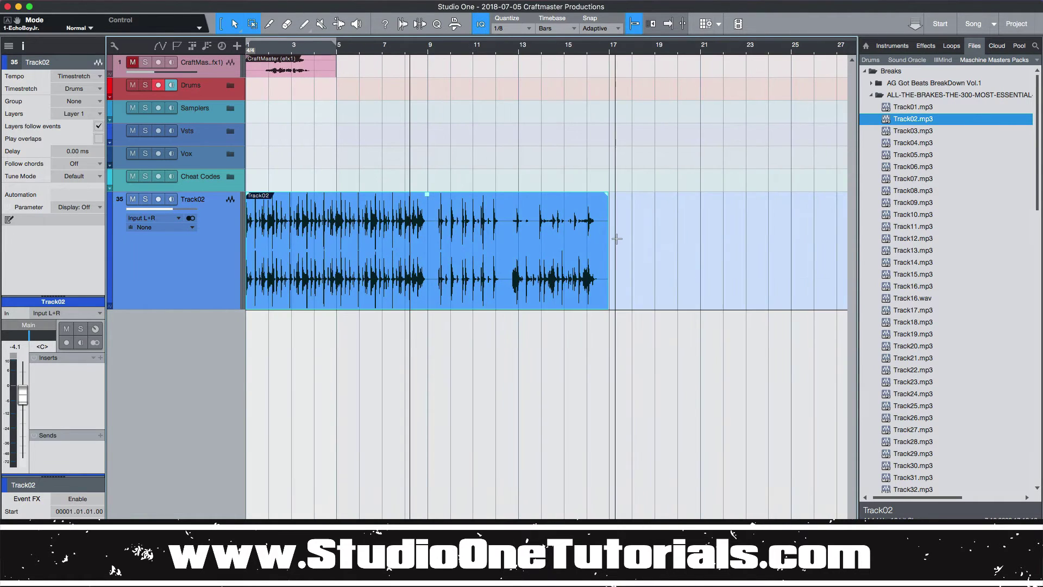
{"action": "left_click_drag", "start_coordinate": [608, 246], "coordinate": [427, 246]}
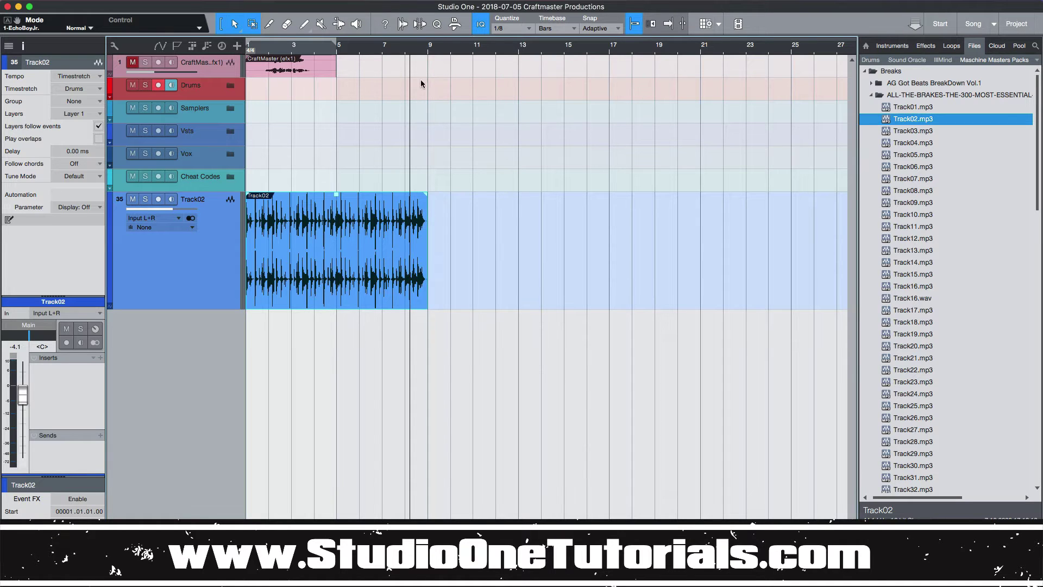
Play the break to find the loop end, split Track02 at the hit just after bar 7, and delete the remainder.
{"action": "left_click_drag", "start_coordinate": [416, 50], "coordinate": [421, 87]}
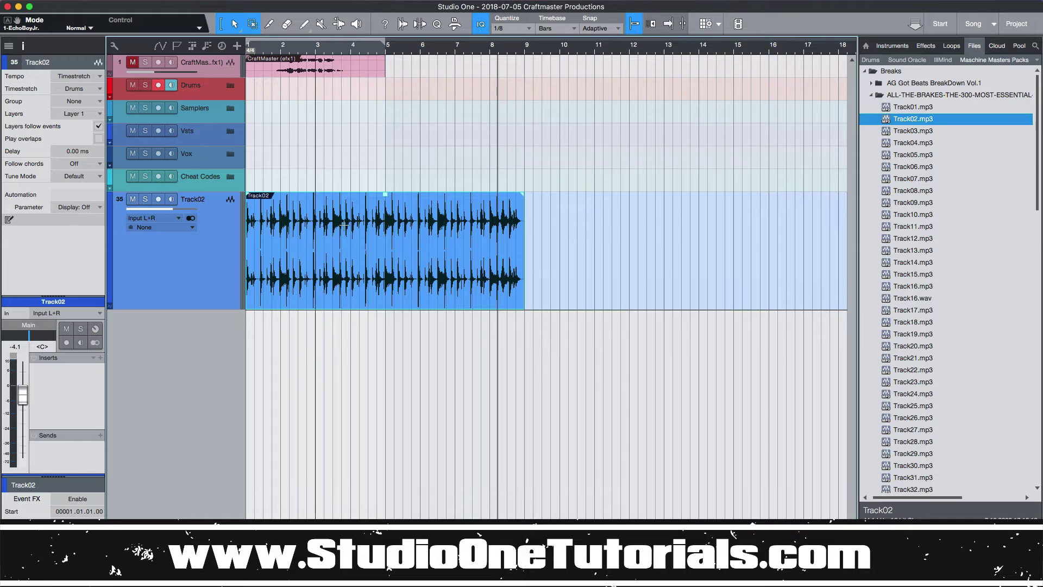
{"action": "key", "text": "space"}
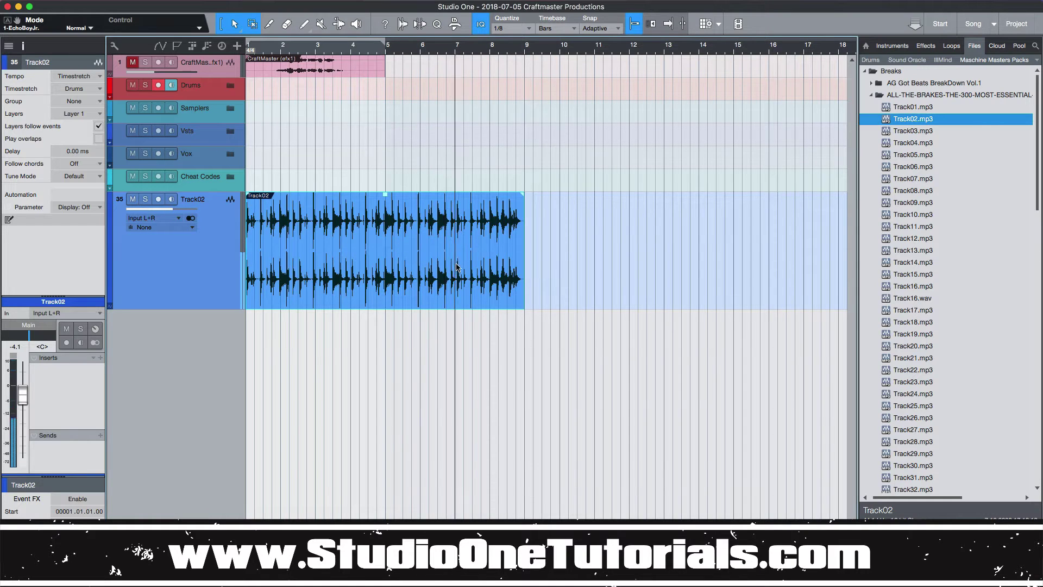
{"action": "key", "text": "space"}
{"action": "scroll", "coordinate": [451, 65], "scroll_direction": "up", "scroll_amount": 6}
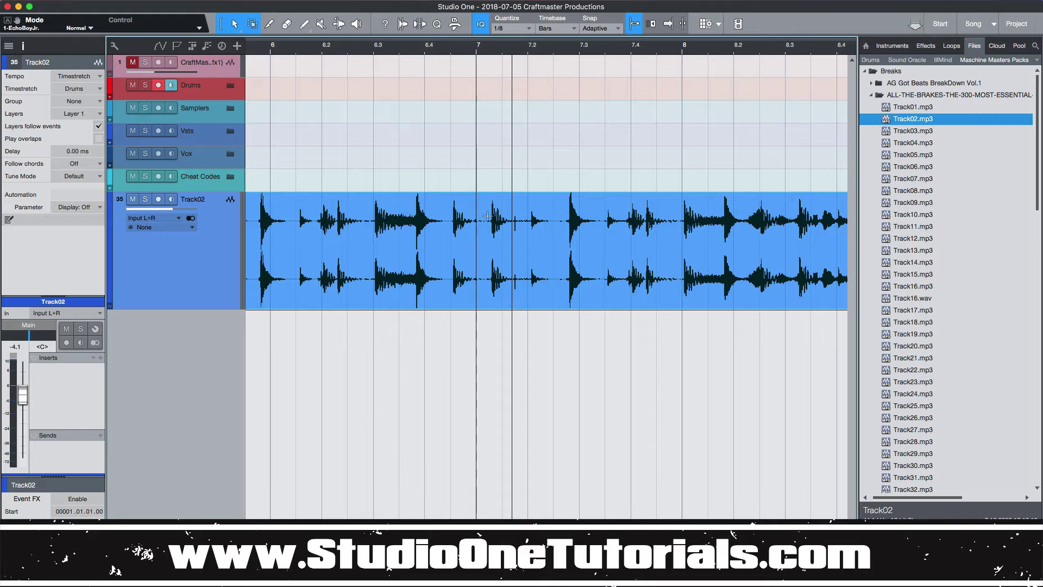
{"action": "key", "text": "3"}
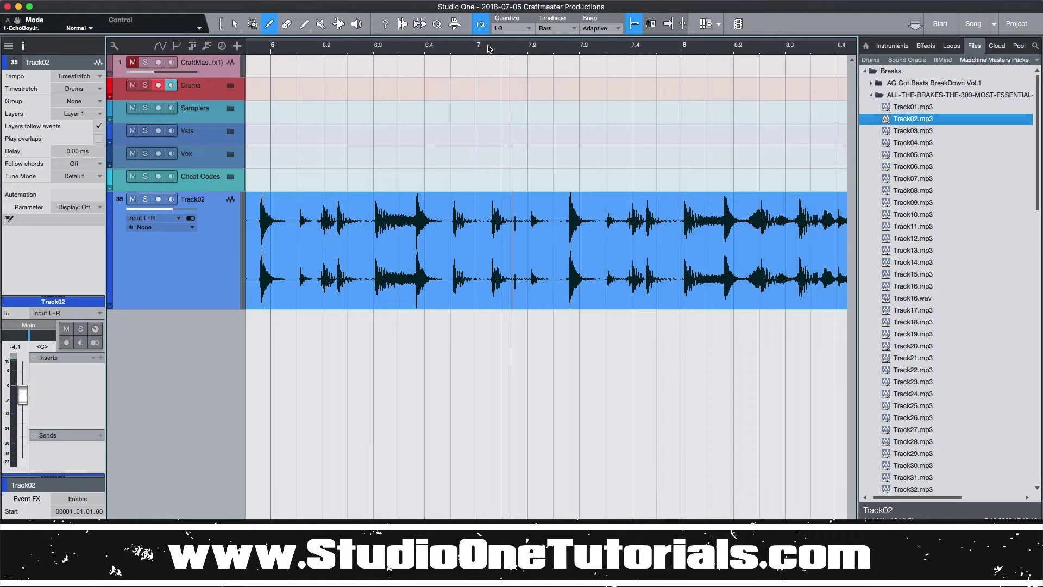
{"action": "scroll", "coordinate": [488, 93], "scroll_direction": "up", "scroll_amount": 4}
{"action": "left_click", "coordinate": [556, 216]}
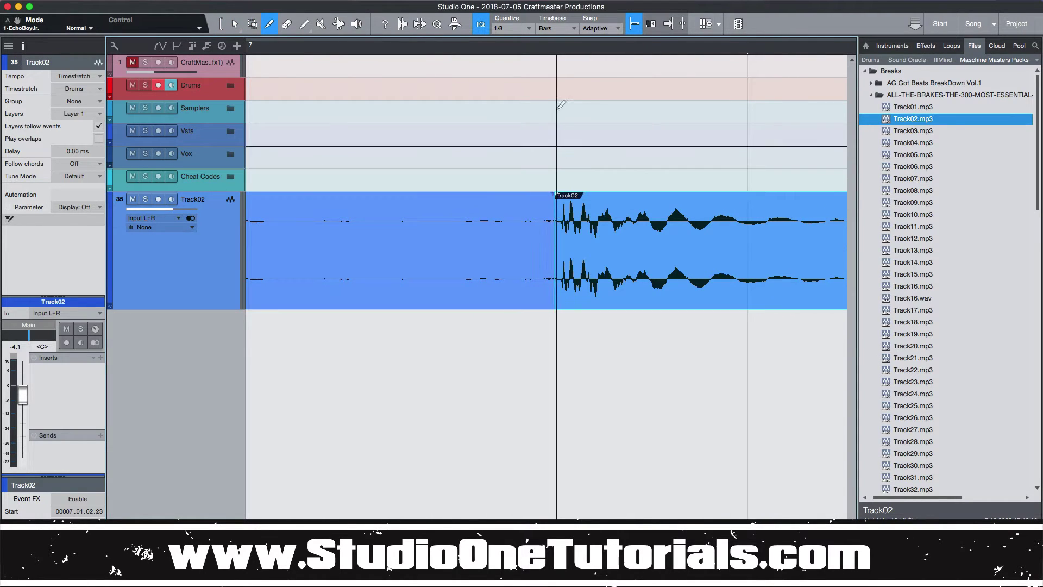
{"action": "scroll", "coordinate": [554, 84], "scroll_direction": "down", "scroll_amount": 4}
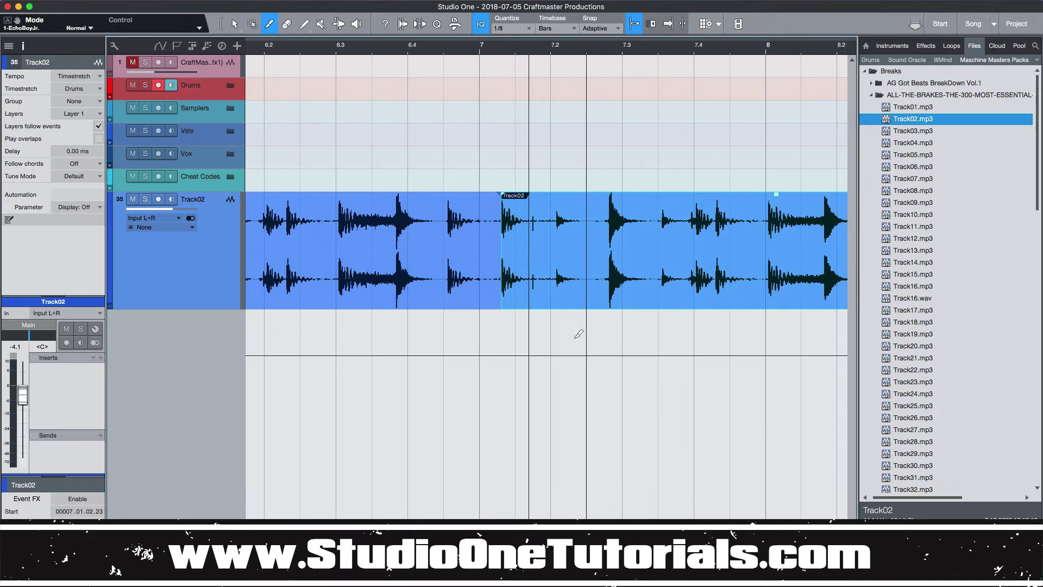
{"action": "key", "text": "1"}
{"action": "key", "text": "Delete"}
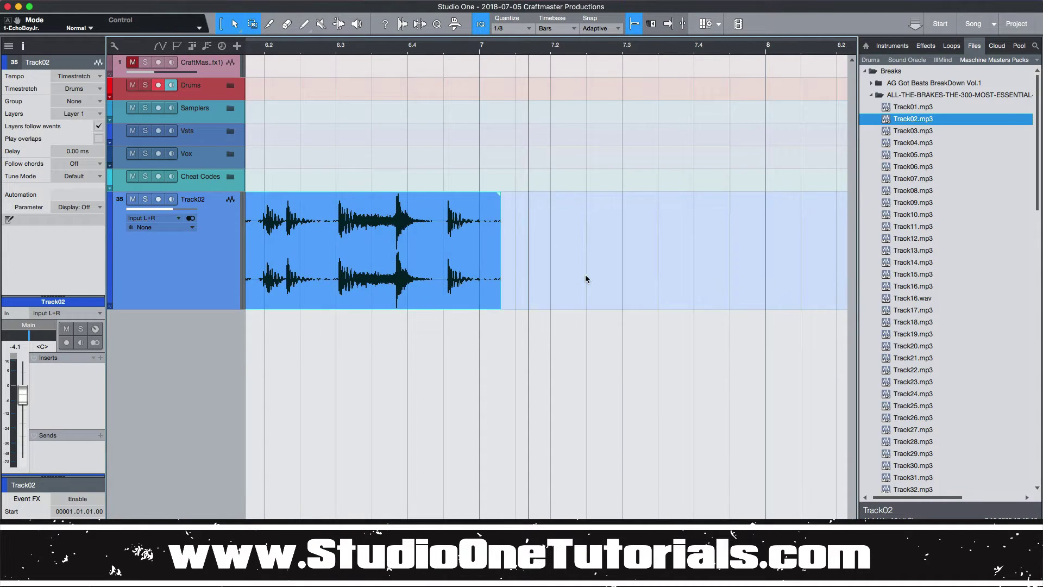
Play the shortened Track02 break and turn on looping over bars 1 to 5.
{"action": "scroll", "coordinate": [493, 49], "scroll_direction": "up", "scroll_amount": 5}
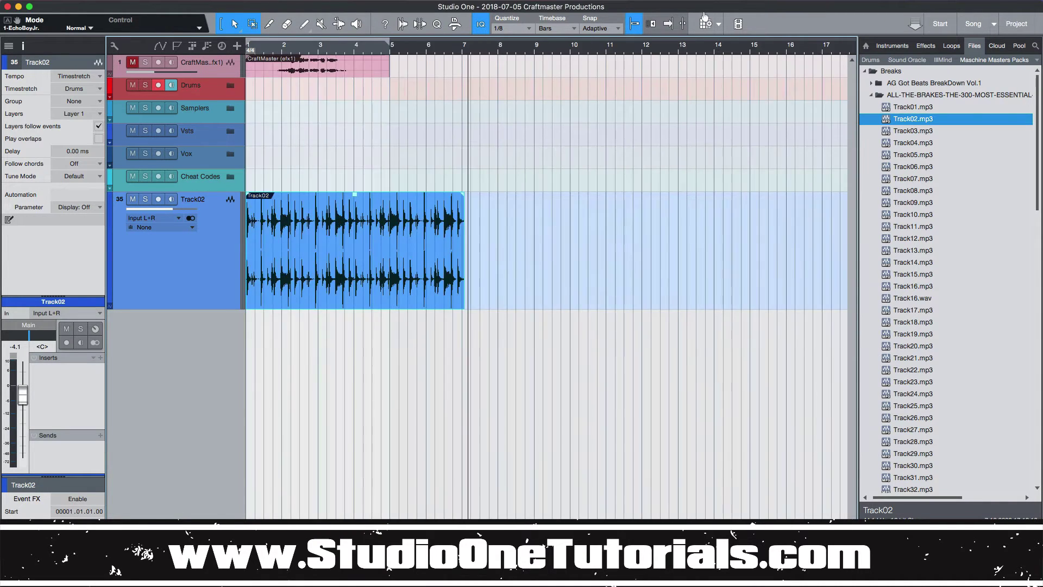
{"action": "key", "text": "space"}
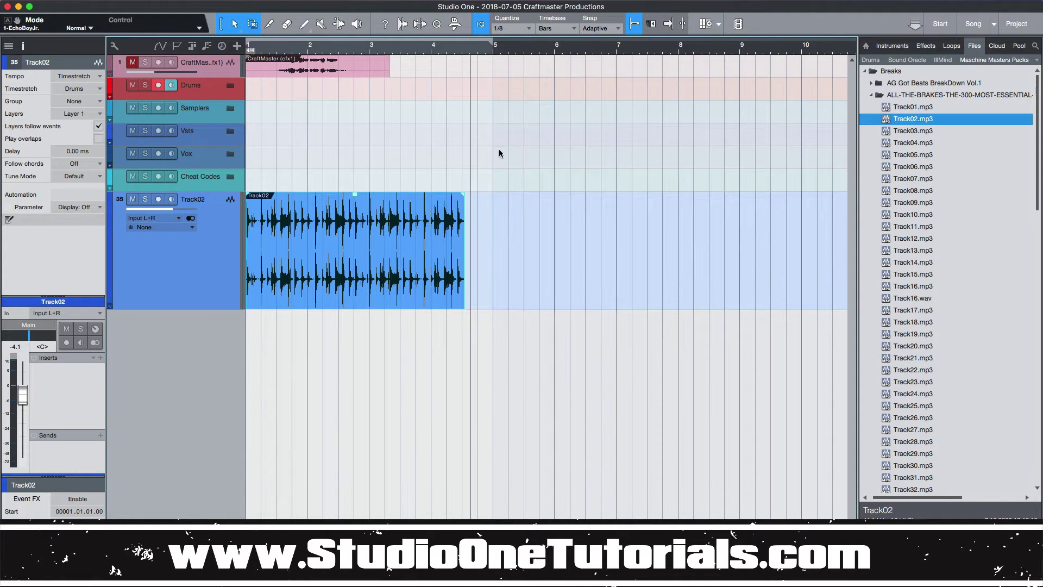
{"action": "left_click", "coordinate": [479, 49]}
{"action": "key", "text": "slash"}
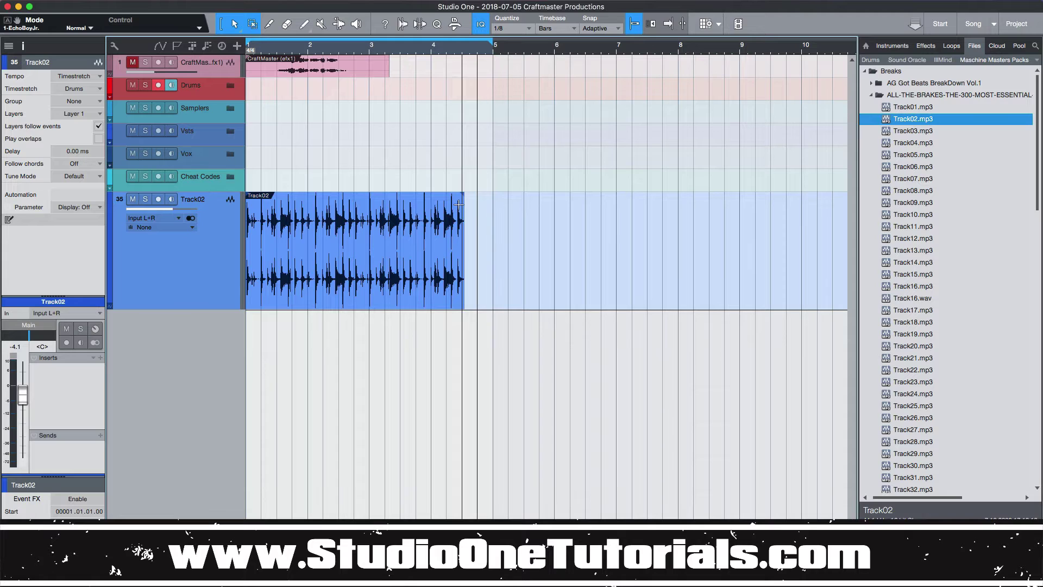
Time-stretch the end of the Track02 event to bar 5 and play the loop.
{"action": "left_click_drag", "start_coordinate": [474, 209], "coordinate": [470, 272]}
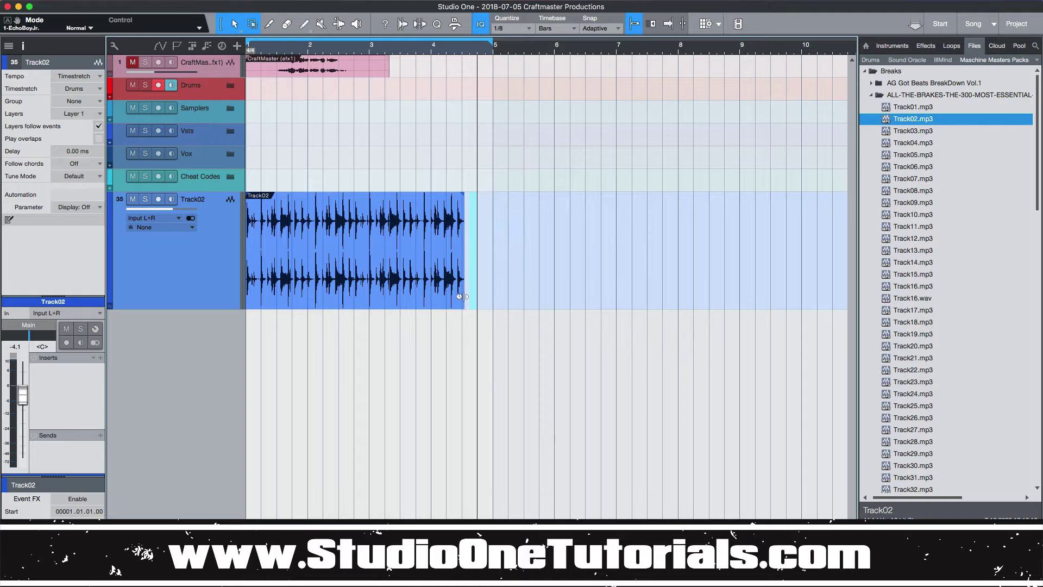
{"action": "left_click_drag", "start_coordinate": [460, 296], "coordinate": [493, 261]}
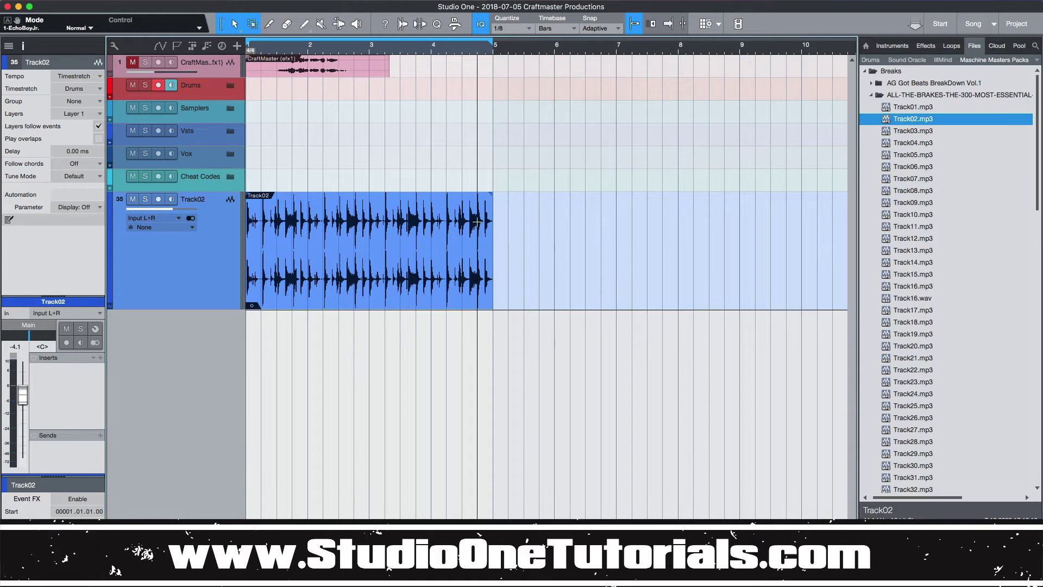
{"action": "key", "text": "space"}
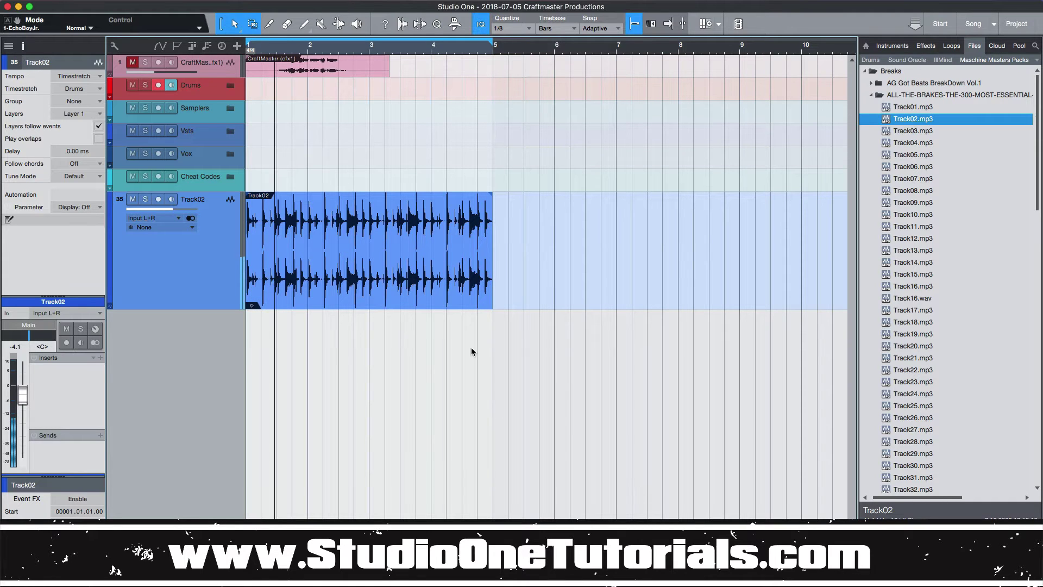
Trim the silence before the first hit of Track02 and move the event back to the song start.
{"action": "scroll", "coordinate": [336, 147], "scroll_direction": "up", "scroll_amount": 5}
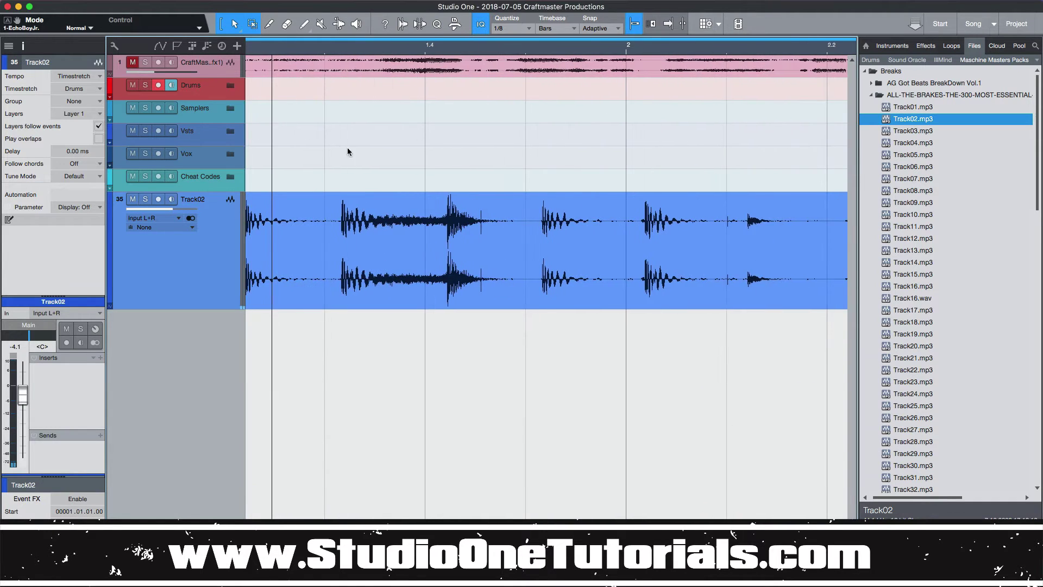
{"action": "scroll", "coordinate": [543, 250], "scroll_direction": "left", "scroll_amount": 5}
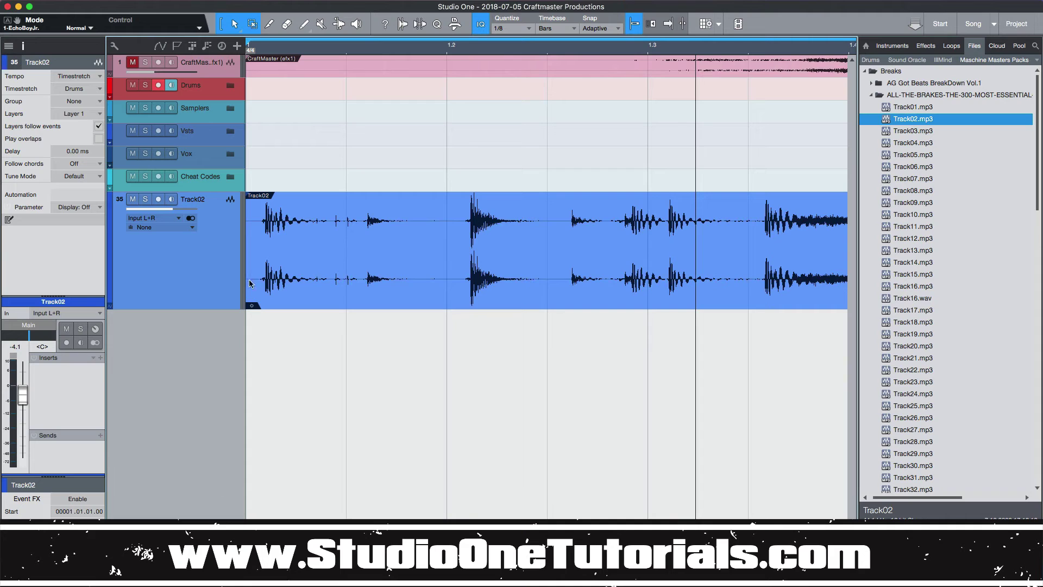
{"action": "left_click_drag", "start_coordinate": [247, 266], "coordinate": [266, 271]}
{"action": "left_click_drag", "start_coordinate": [382, 288], "coordinate": [363, 289]}
Stretch the trimmed Track02 event to close the small gap before bar 5.
{"action": "scroll", "coordinate": [507, 51], "scroll_direction": "down", "scroll_amount": 6}
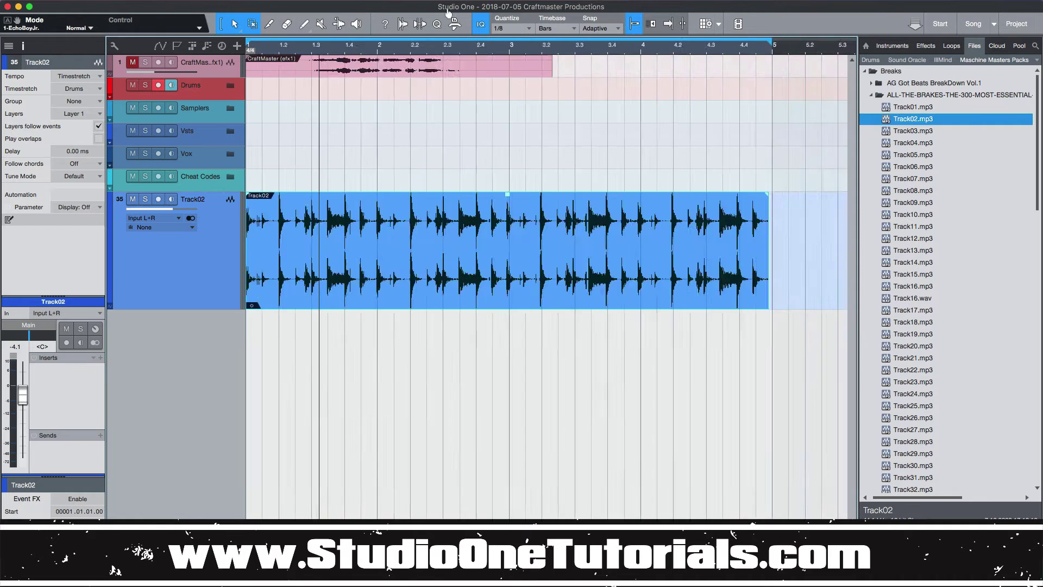
{"action": "scroll", "coordinate": [531, 51], "scroll_direction": "up", "scroll_amount": 4}
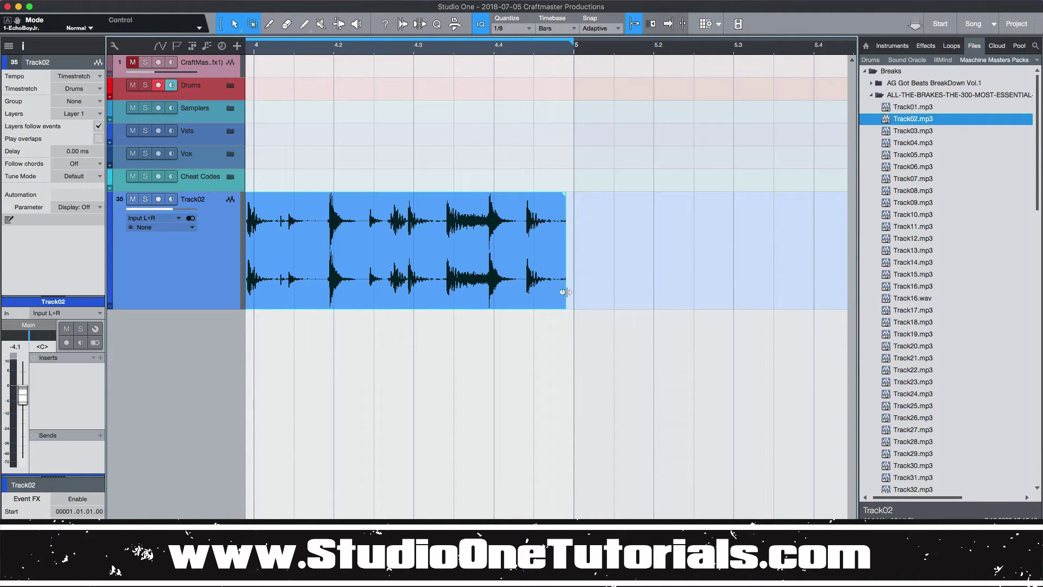
{"action": "left_click_drag", "start_coordinate": [566, 292], "coordinate": [573, 292]}
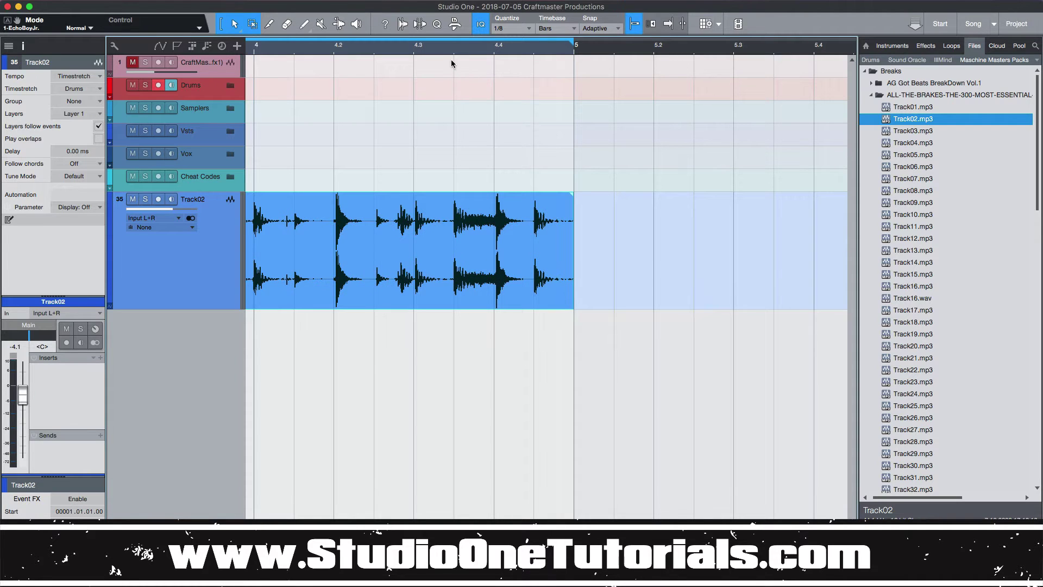
Play back the four-bar loop and examine how the hit near beat 1.2 lines up with the grid.
{"action": "scroll", "coordinate": [447, 52], "scroll_direction": "down", "scroll_amount": 2}
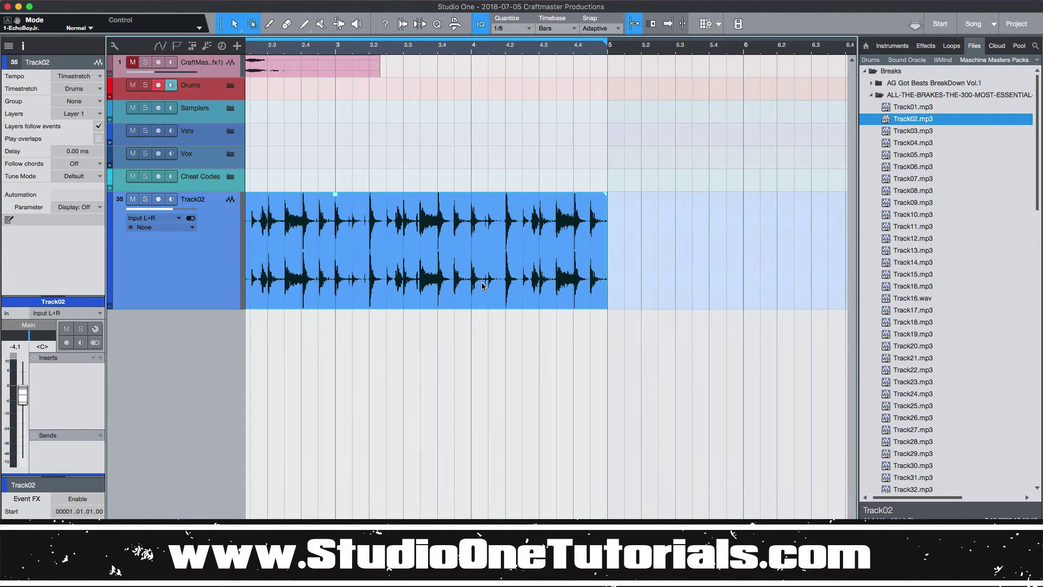
{"action": "key", "text": "space"}
{"action": "left_click_drag", "start_coordinate": [314, 50], "coordinate": [539, 46]}
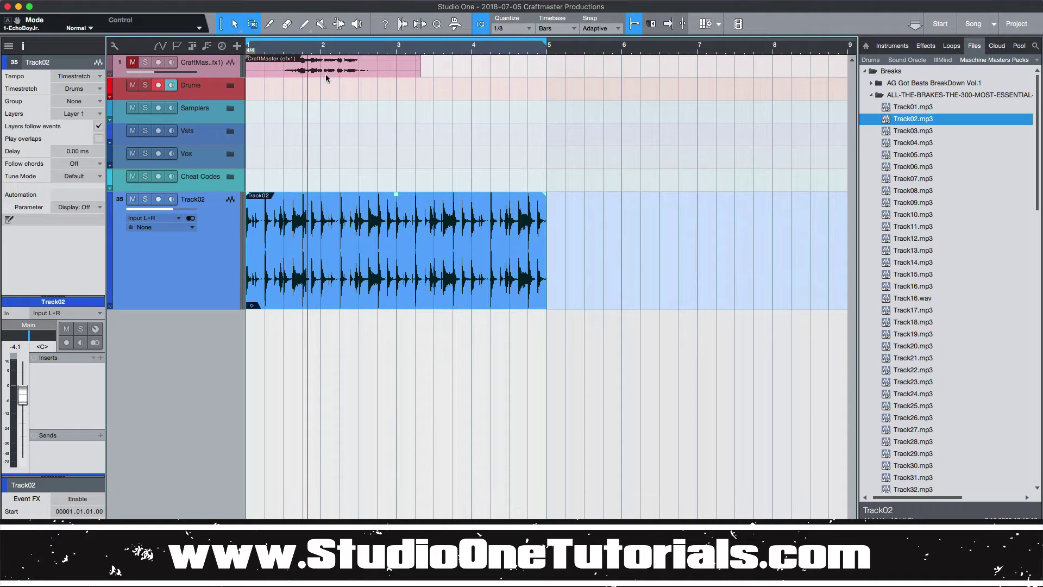
{"action": "scroll", "coordinate": [267, 55], "scroll_direction": "up", "scroll_amount": 5}
{"action": "scroll", "coordinate": [371, 109], "scroll_direction": "down", "scroll_amount": 3}
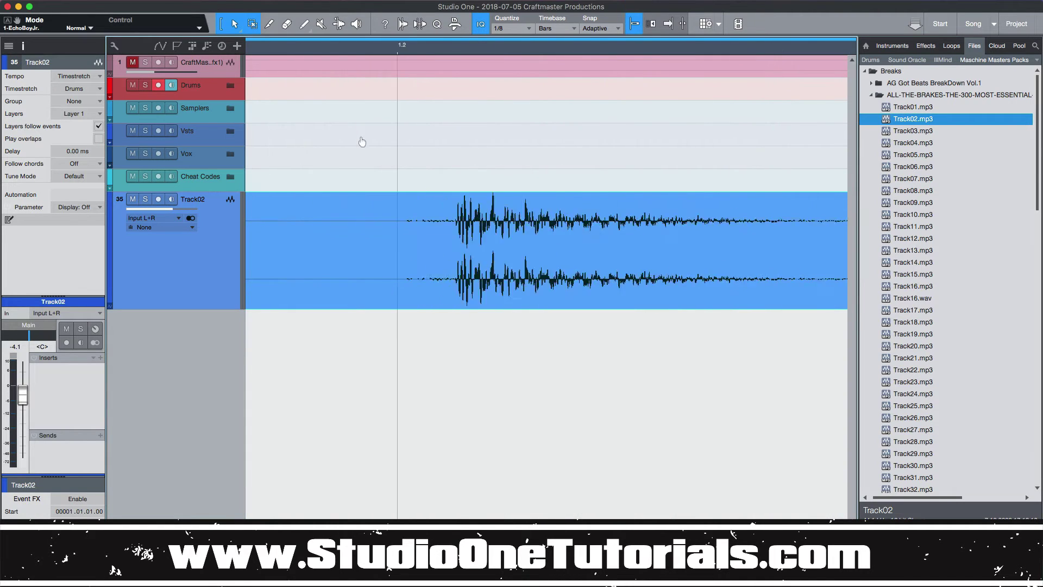
Examine how the hits of the Track02 loop line up with the grid from bar 1 to bar 5.
{"action": "scroll", "coordinate": [450, 97], "scroll_direction": "down", "scroll_amount": 2}
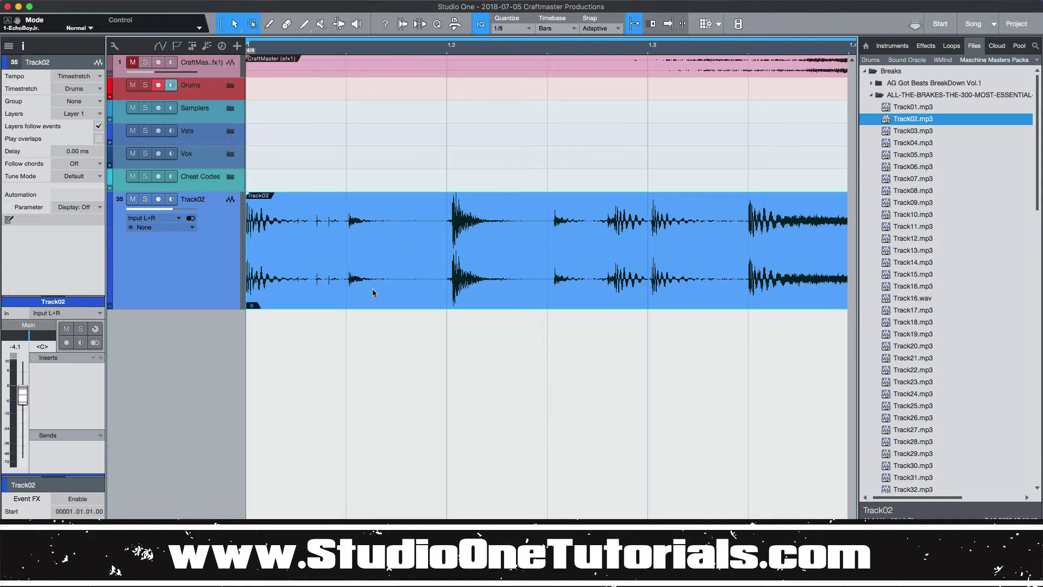
{"action": "left_click_drag", "start_coordinate": [484, 50], "coordinate": [580, 77]}
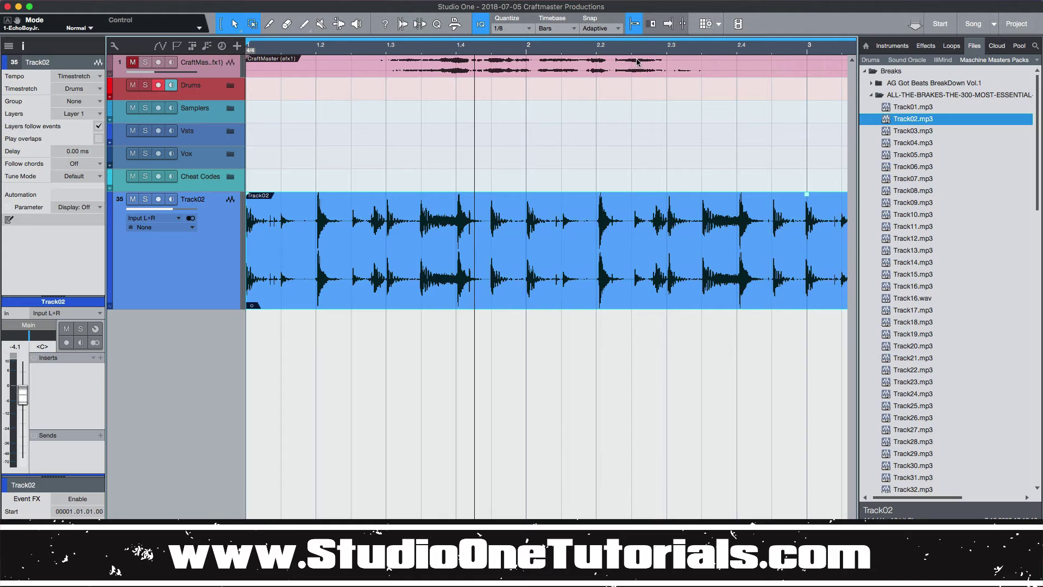
{"action": "left_click_drag", "start_coordinate": [641, 48], "coordinate": [568, 43]}
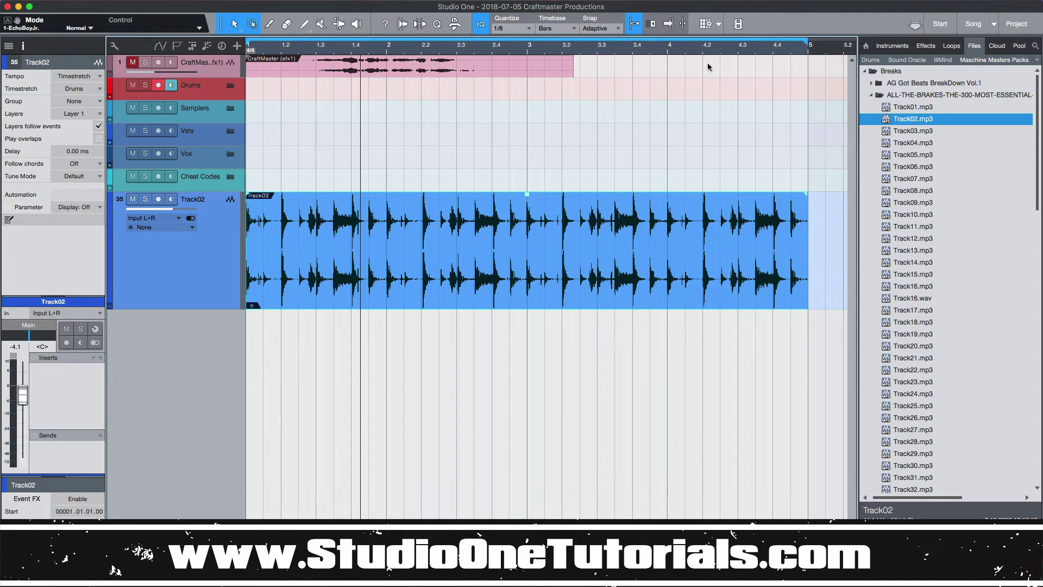
{"action": "scroll", "coordinate": [696, 76], "scroll_direction": "up", "scroll_amount": 5}
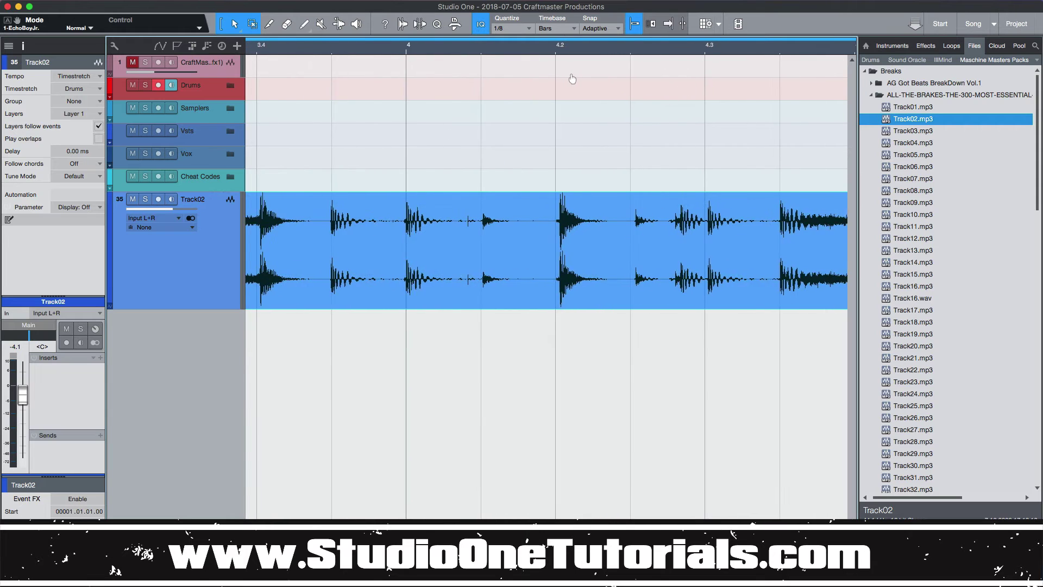
{"action": "scroll", "coordinate": [573, 78], "scroll_direction": "down", "scroll_amount": 2}
{"action": "scroll", "coordinate": [559, 66], "scroll_direction": "down", "scroll_amount": 3}
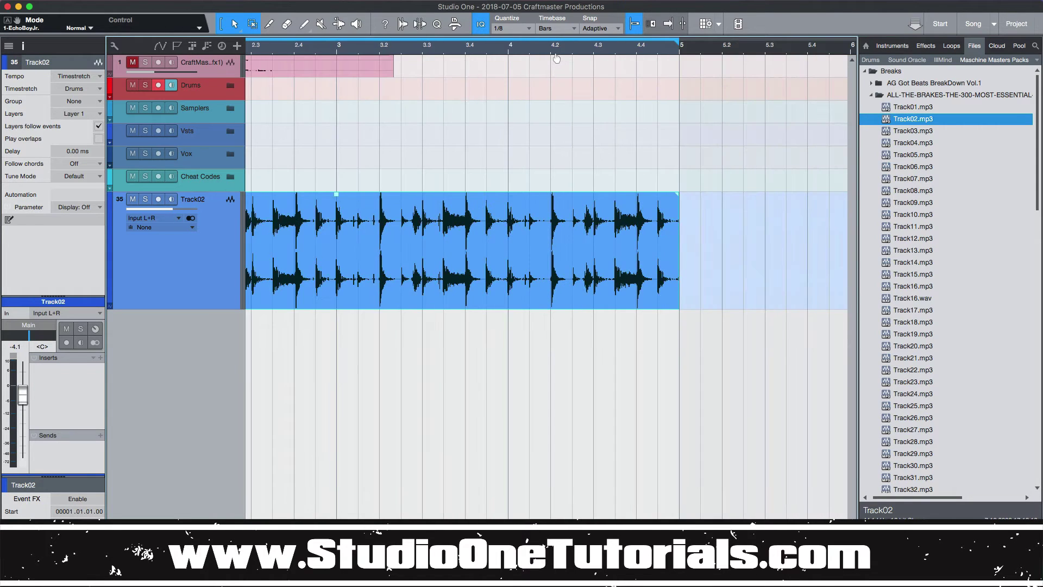
{"action": "scroll", "coordinate": [640, 64], "scroll_direction": "down", "scroll_amount": 2}
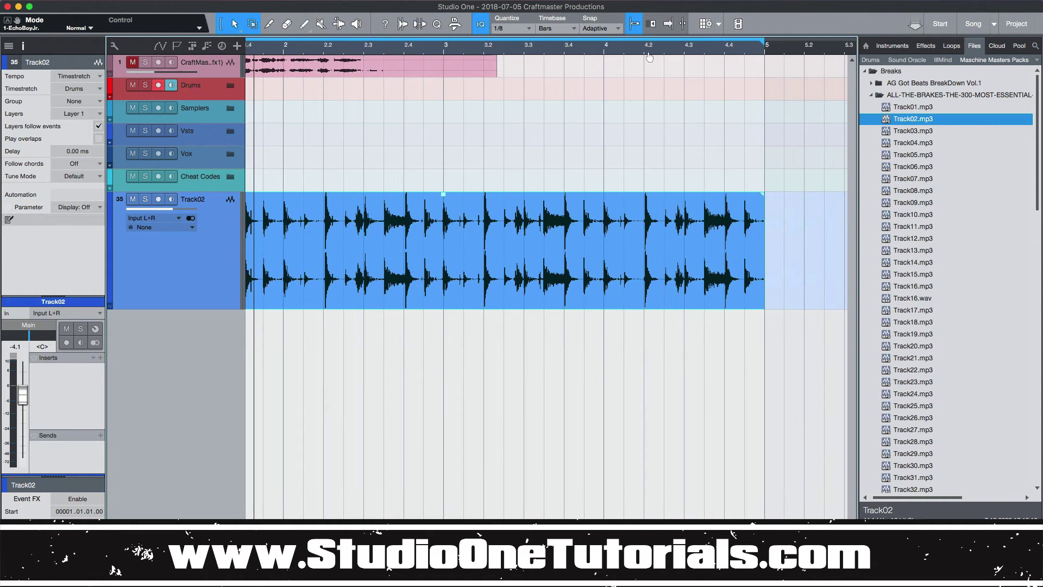
{"action": "scroll", "coordinate": [649, 57], "scroll_direction": "down", "scroll_amount": 3}
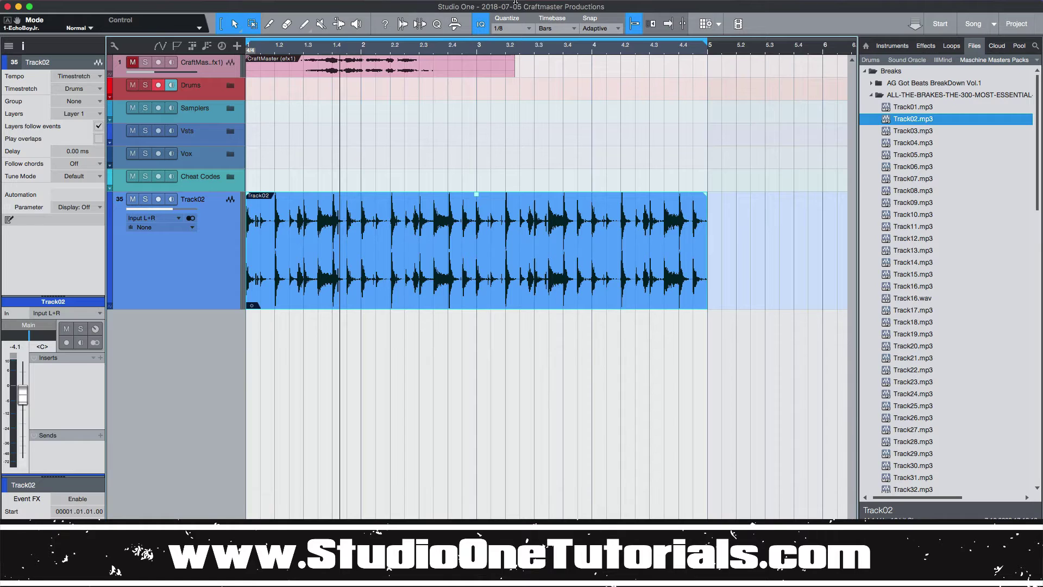
Turn on the help information display and show the Audio Bend controls for the Track02 event.
{"action": "key", "text": "e"}
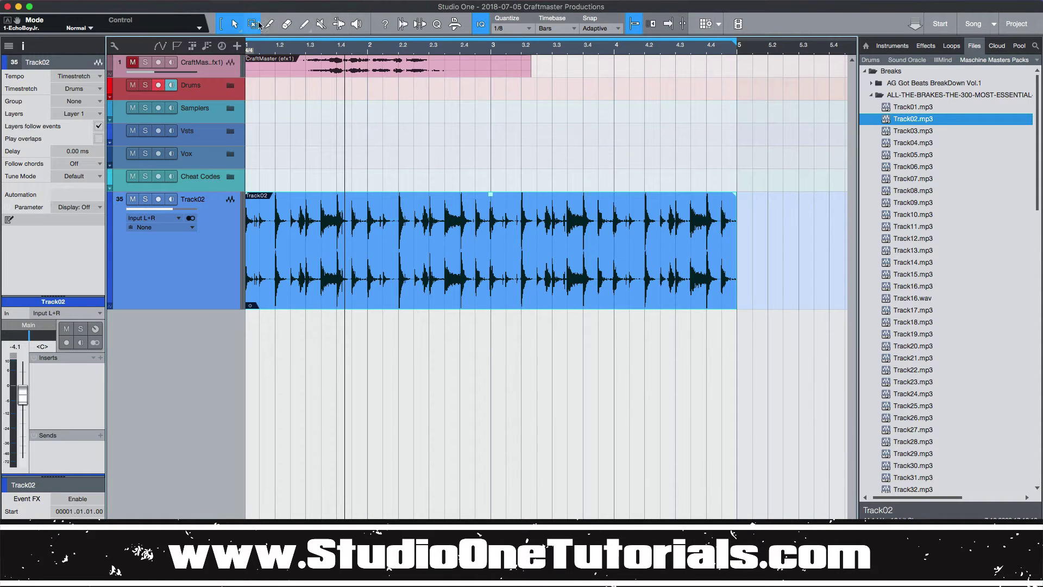
{"action": "left_click", "coordinate": [386, 24]}
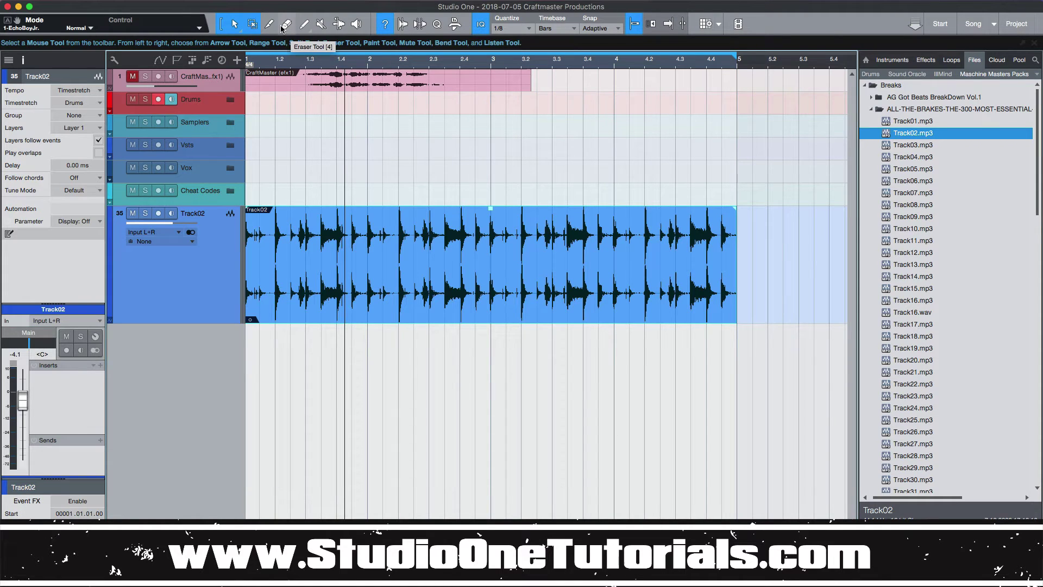
{"action": "left_click", "coordinate": [403, 25]}
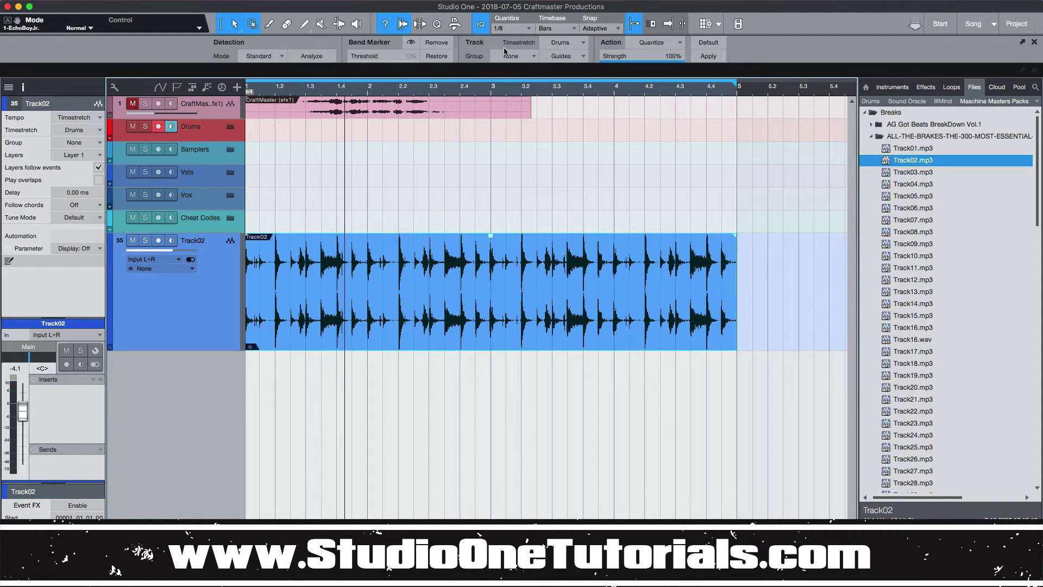
Review the Audio Bend options for timestretch mode, action, bend marker visibility and detection mode without changing them.
{"action": "left_click", "coordinate": [580, 43]}
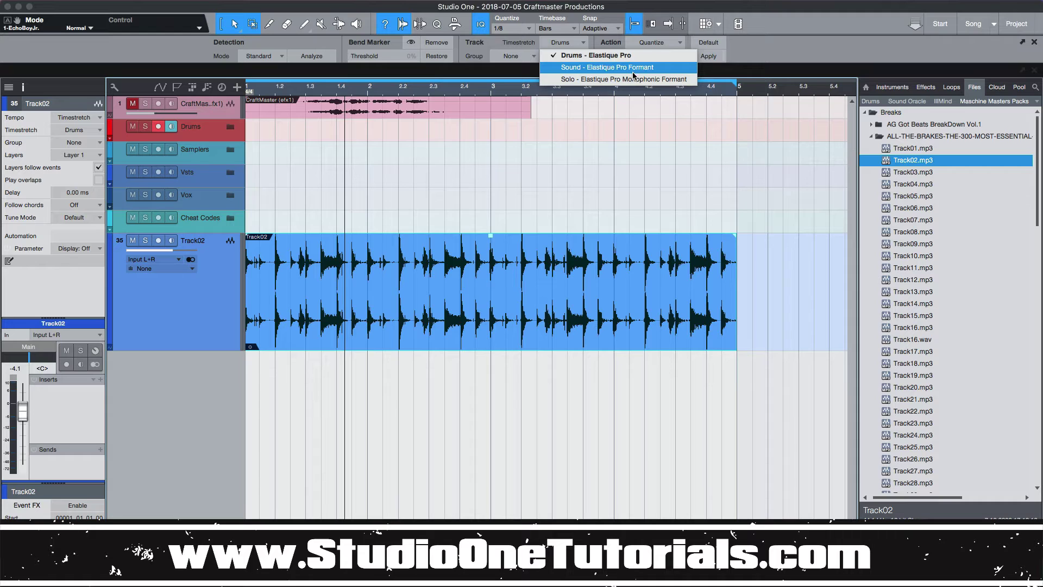
{"action": "left_click", "coordinate": [761, 115]}
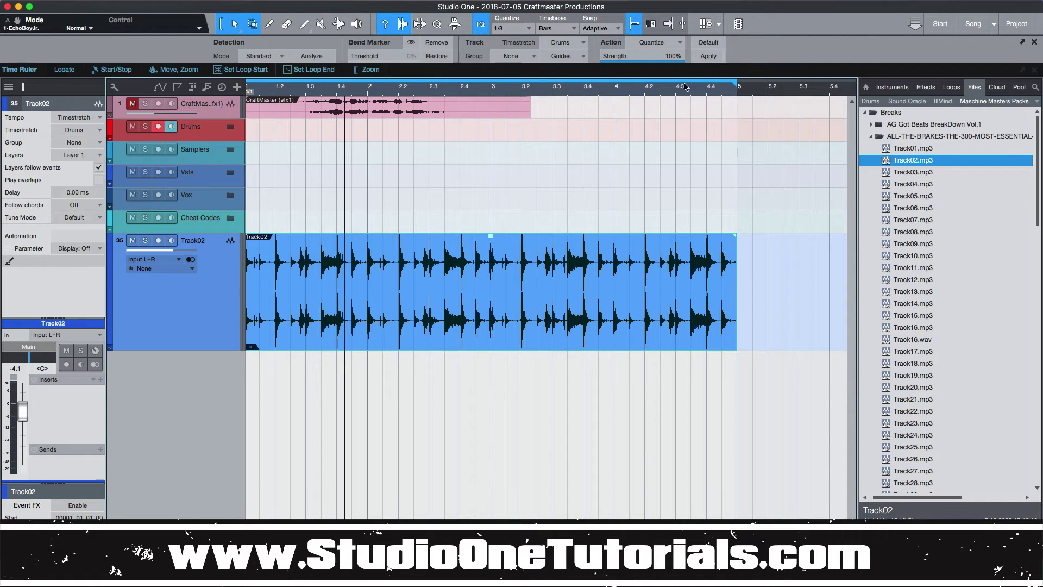
{"action": "left_click", "coordinate": [679, 44]}
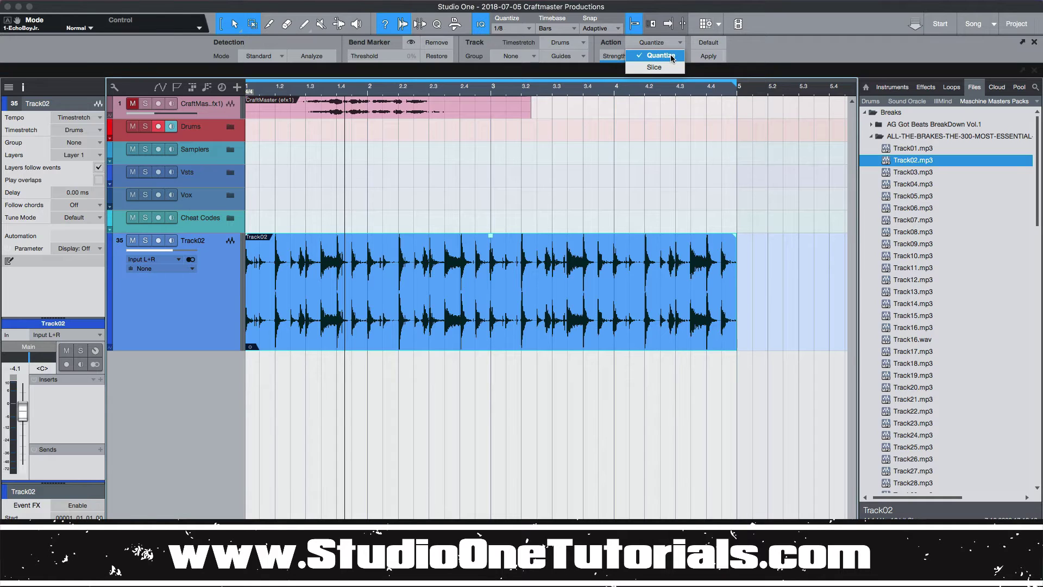
{"action": "left_click", "coordinate": [780, 39]}
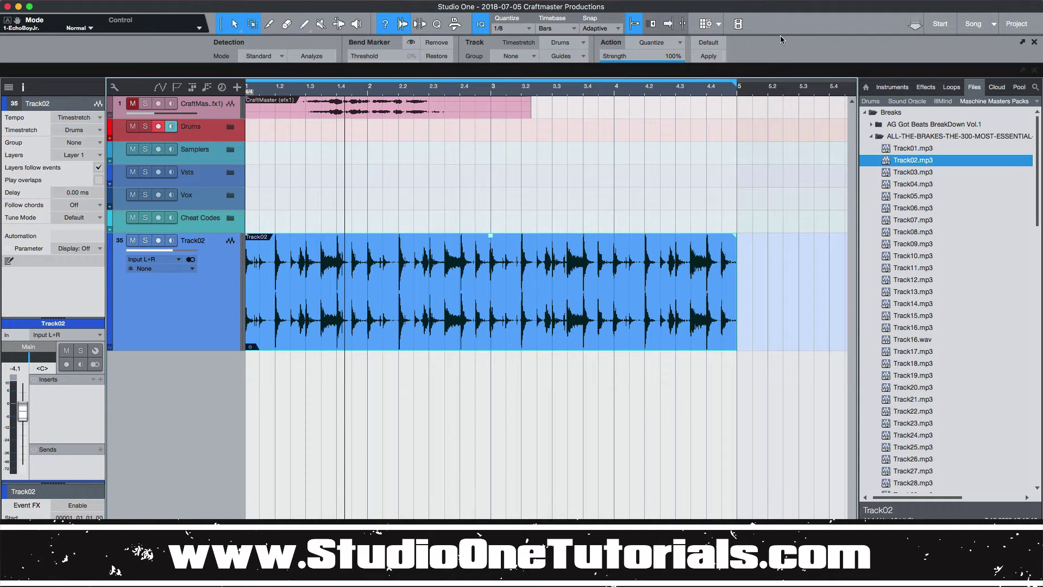
{"action": "left_click", "coordinate": [411, 43]}
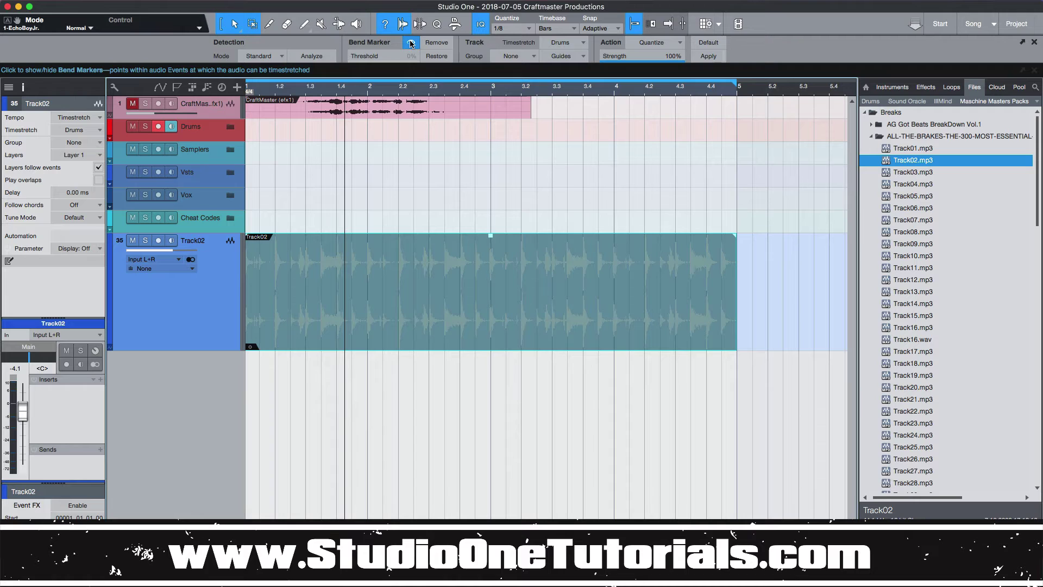
{"action": "left_click", "coordinate": [412, 43]}
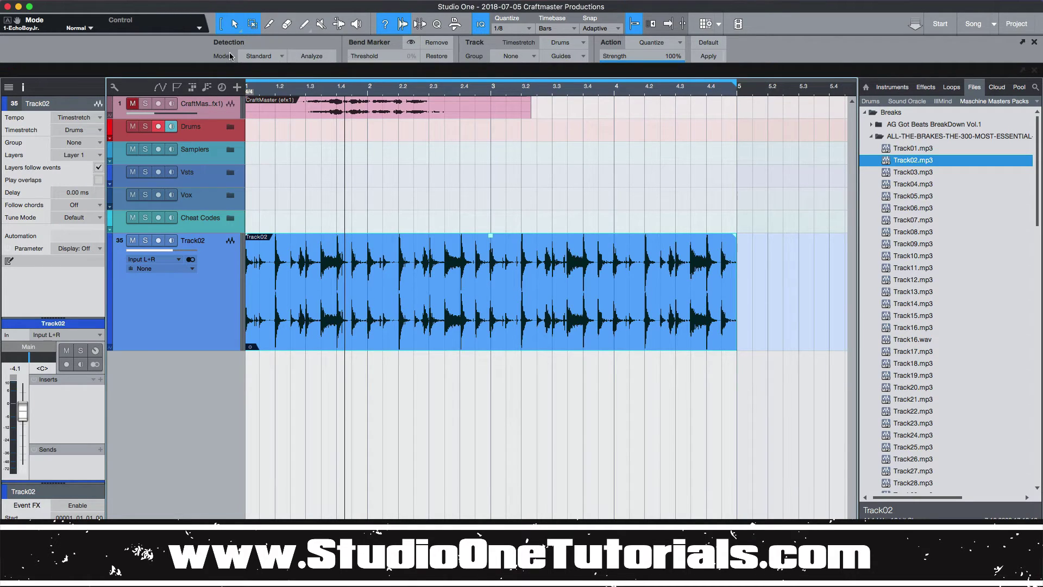
{"action": "left_click", "coordinate": [280, 56]}
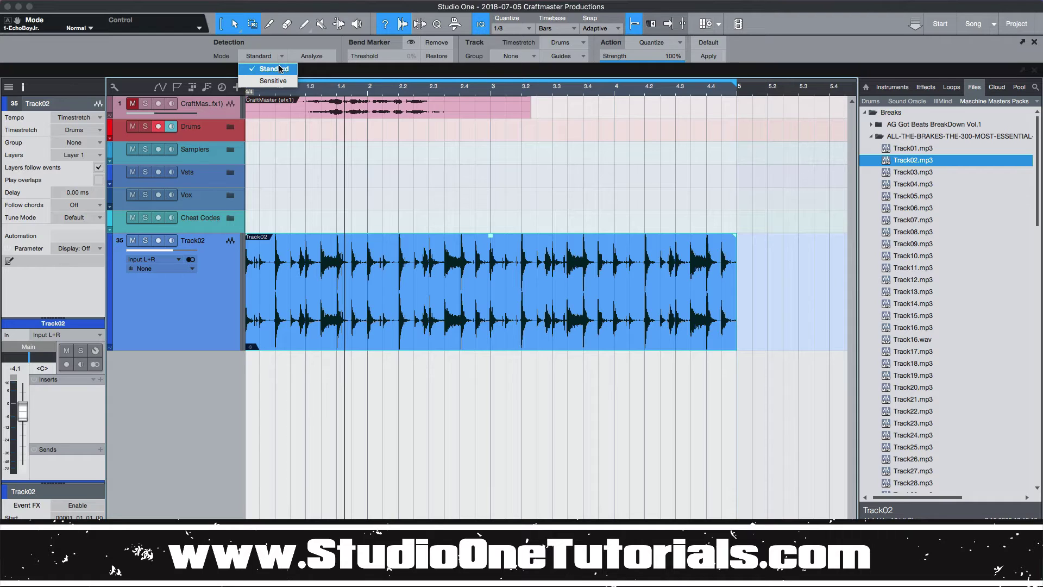
{"action": "left_click", "coordinate": [291, 49]}
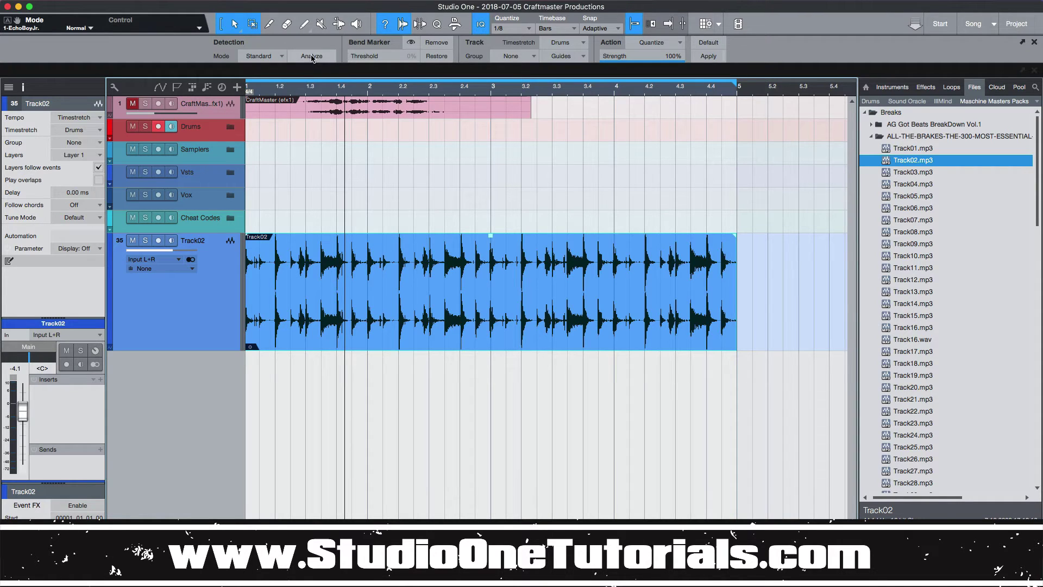
Analyze the Track02 event for transients and set the bend marker threshold to 65%.
{"action": "left_click", "coordinate": [312, 56]}
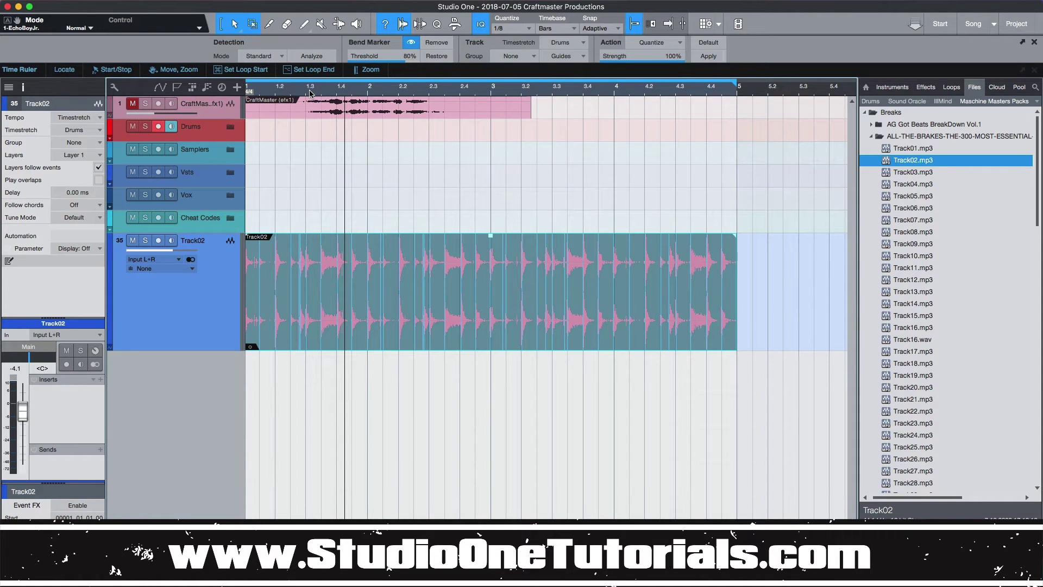
{"action": "mouse_move", "coordinate": [401, 60]}
{"action": "left_mouse_down"}
{"action": "mouse_move", "coordinate": [374, 90]}
{"action": "mouse_move", "coordinate": [452, 41]}
{"action": "mouse_move", "coordinate": [534, 24]}
{"action": "mouse_move", "coordinate": [516, 29]}
{"action": "mouse_move", "coordinate": [477, 2]}
{"action": "mouse_move", "coordinate": [474, 45]}
{"action": "left_mouse_up"}
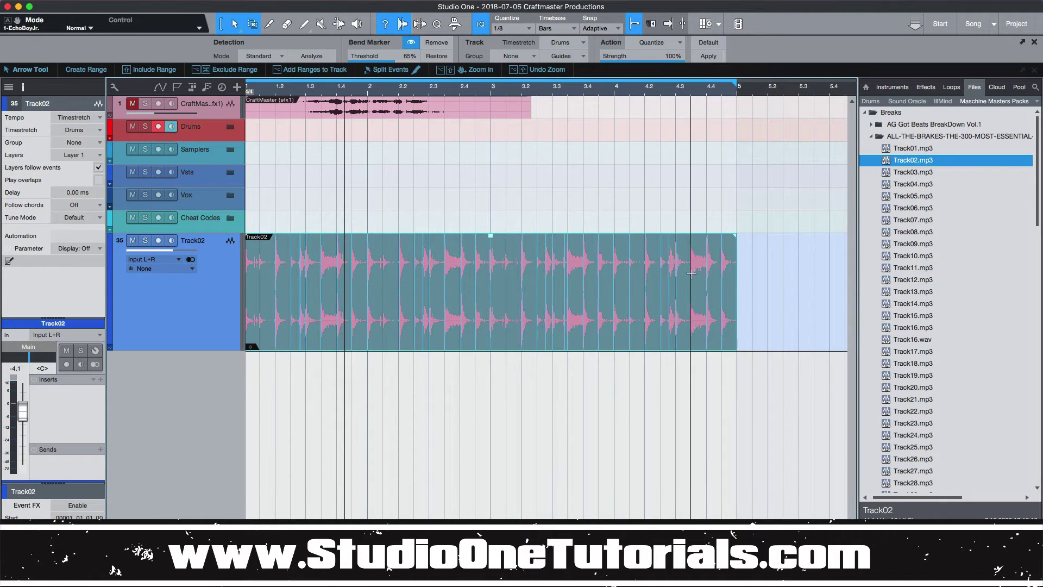
{"action": "key", "text": "super"}
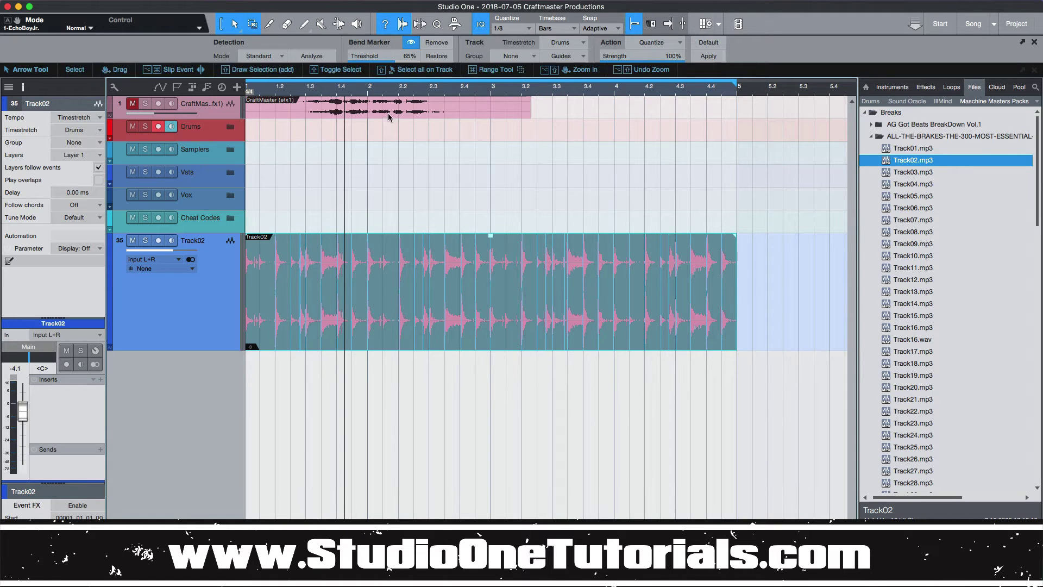
Delete the extra bend marker just ahead of the hit before beat 1.3 in Track02 with the Bend tool.
{"action": "scroll", "coordinate": [304, 251], "scroll_direction": "up", "scroll_amount": 10}
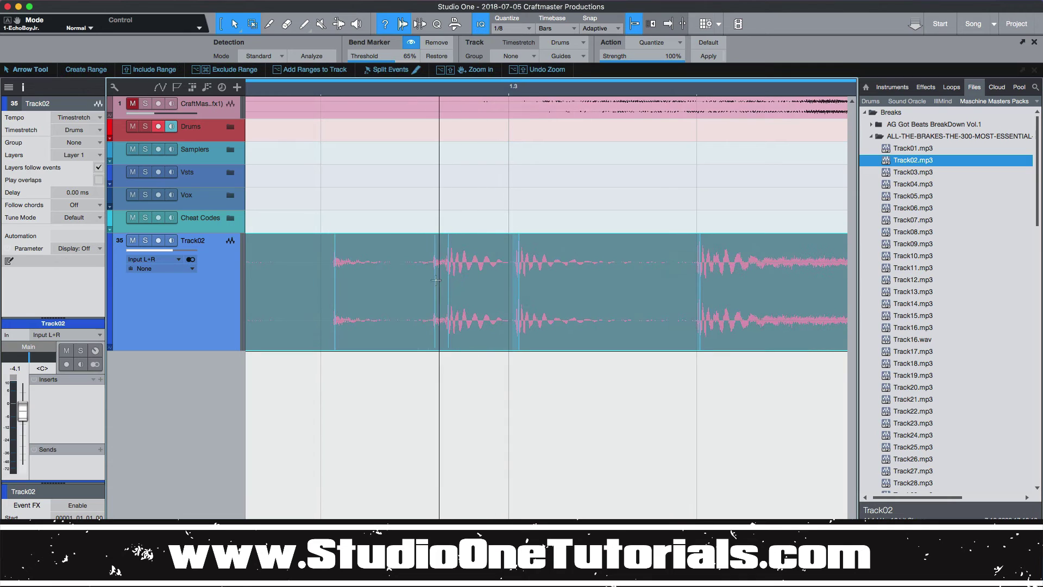
{"action": "double_click", "coordinate": [434, 274]}
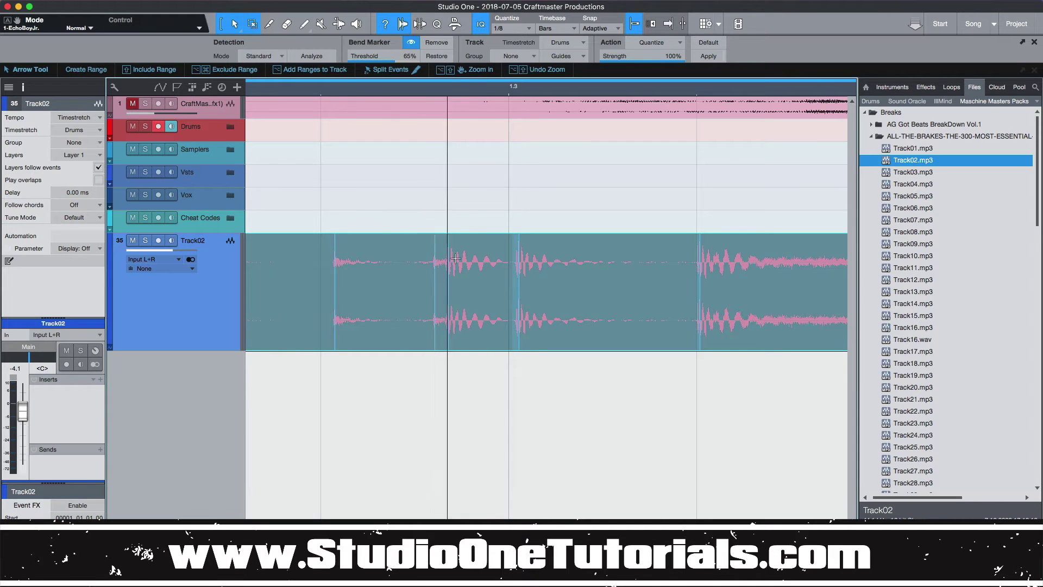
{"action": "mouse_move", "coordinate": [577, 88]}
{"action": "left_mouse_down"}
{"action": "mouse_move", "coordinate": [575, 105]}
{"action": "mouse_move", "coordinate": [577, 87]}
{"action": "left_mouse_up"}
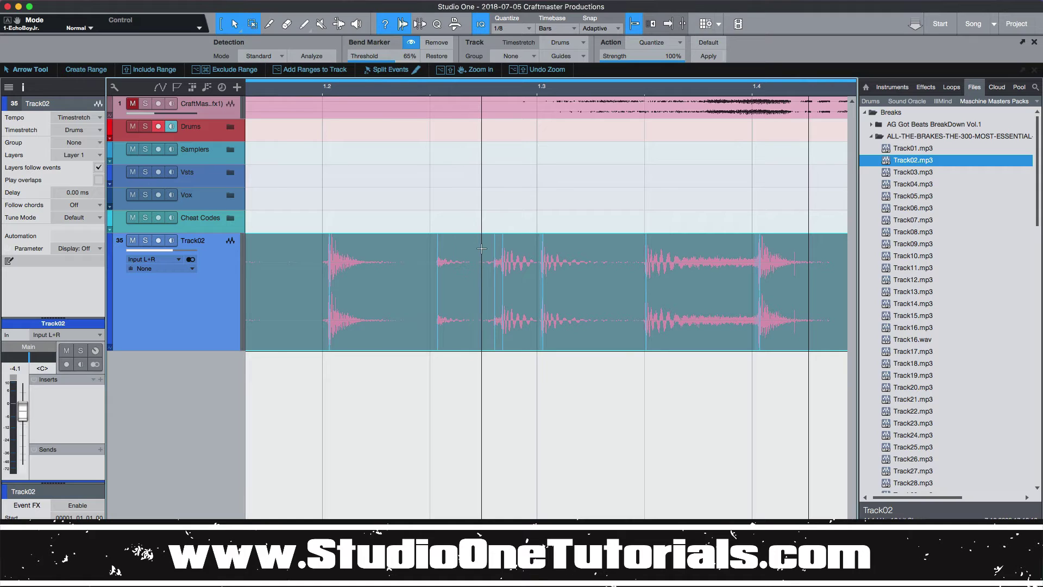
{"action": "left_click", "coordinate": [339, 23]}
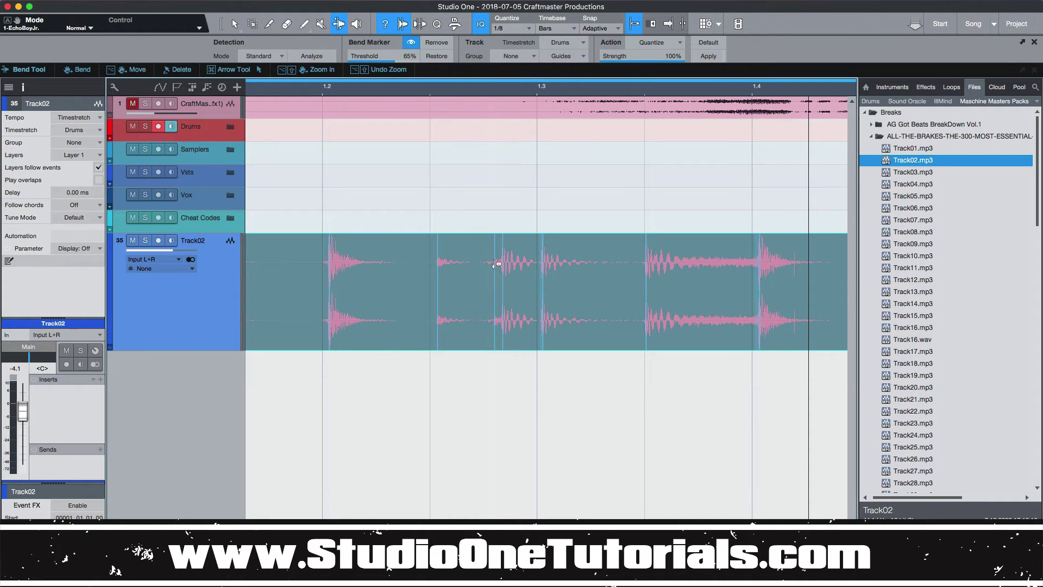
{"action": "left_click", "coordinate": [497, 264]}
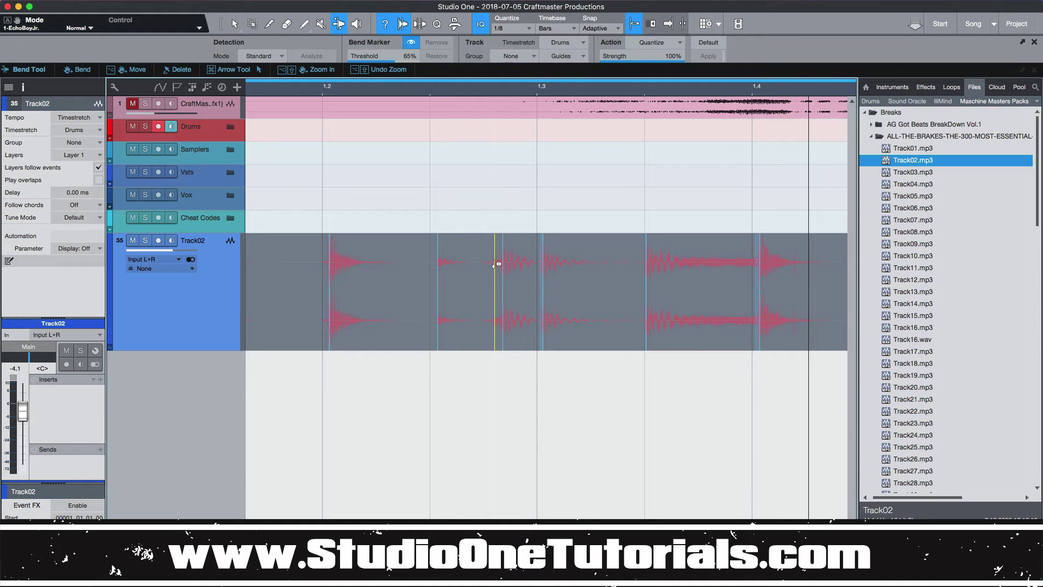
{"action": "key", "text": "Delete"}
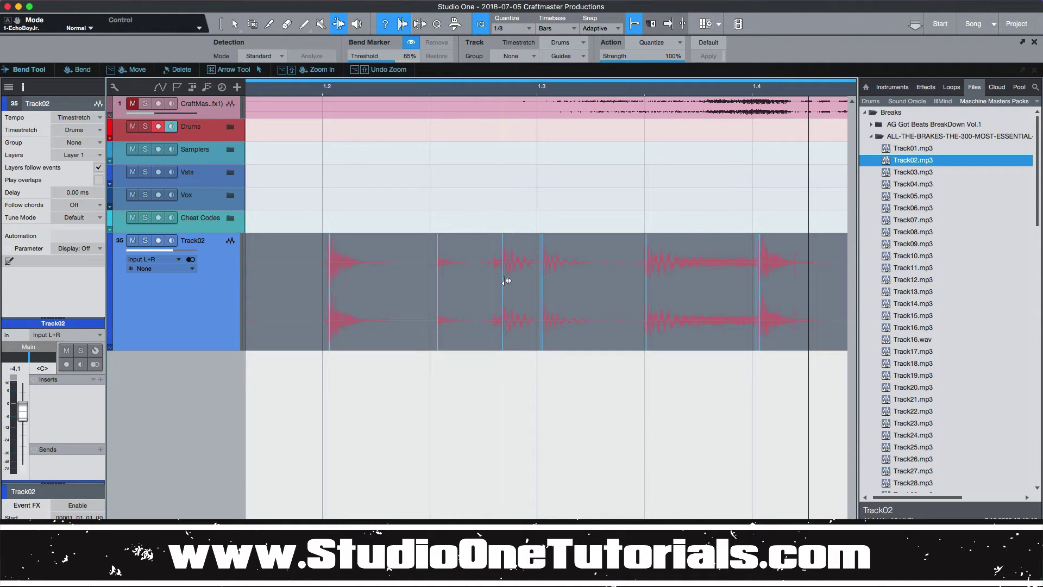
Bend three Track02 hits onto the grid lines midway between beats 1.2 and 1.3, at beat 1.3, and at beat 1.4.
{"action": "left_click", "coordinate": [405, 287]}
{"action": "double_click", "coordinate": [403, 287]}
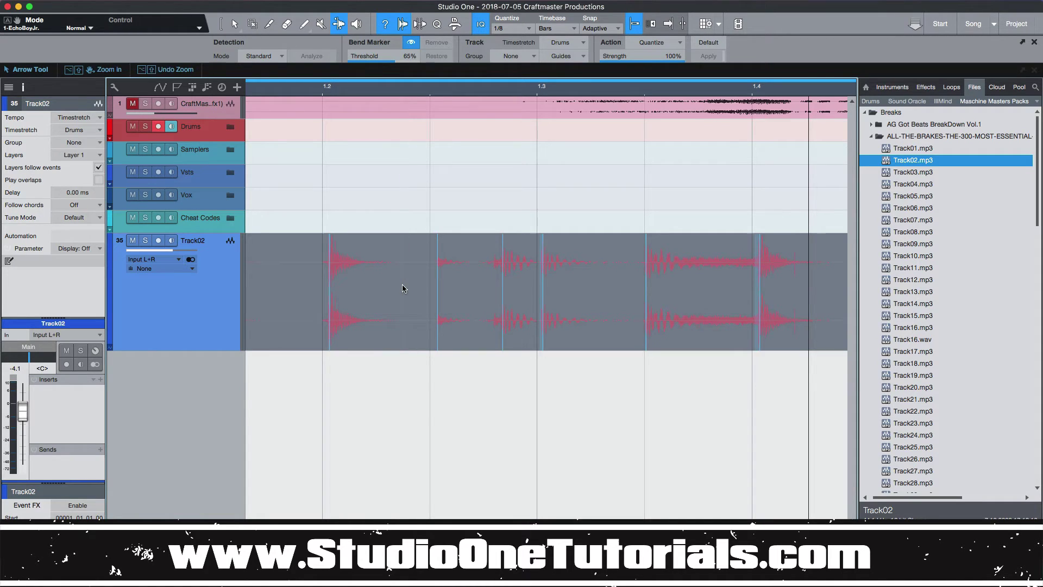
{"action": "left_click", "coordinate": [438, 283]}
{"action": "left_click_drag", "start_coordinate": [441, 282], "coordinate": [439, 282]}
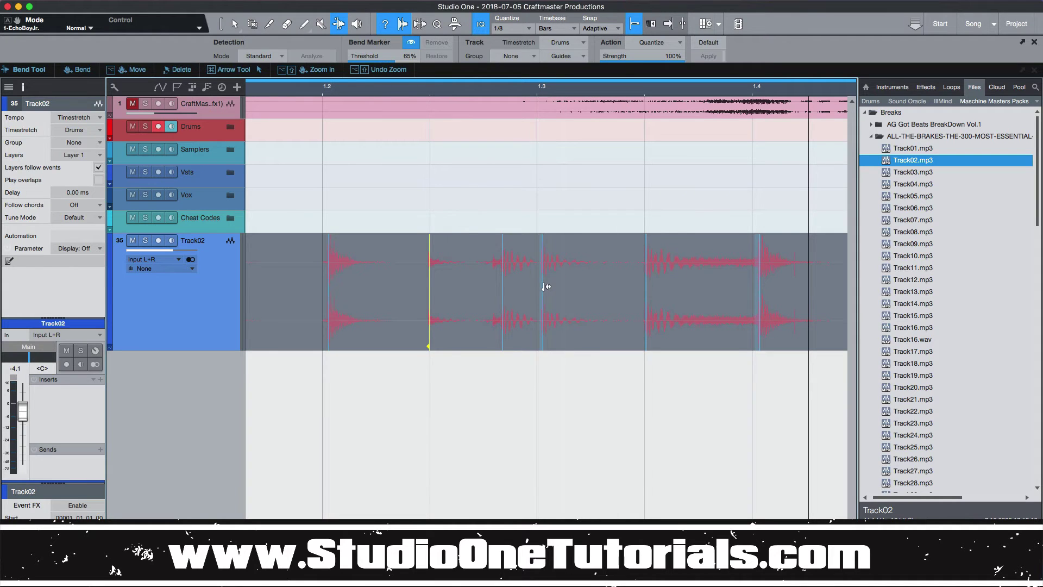
{"action": "left_click_drag", "start_coordinate": [543, 288], "coordinate": [536, 288]}
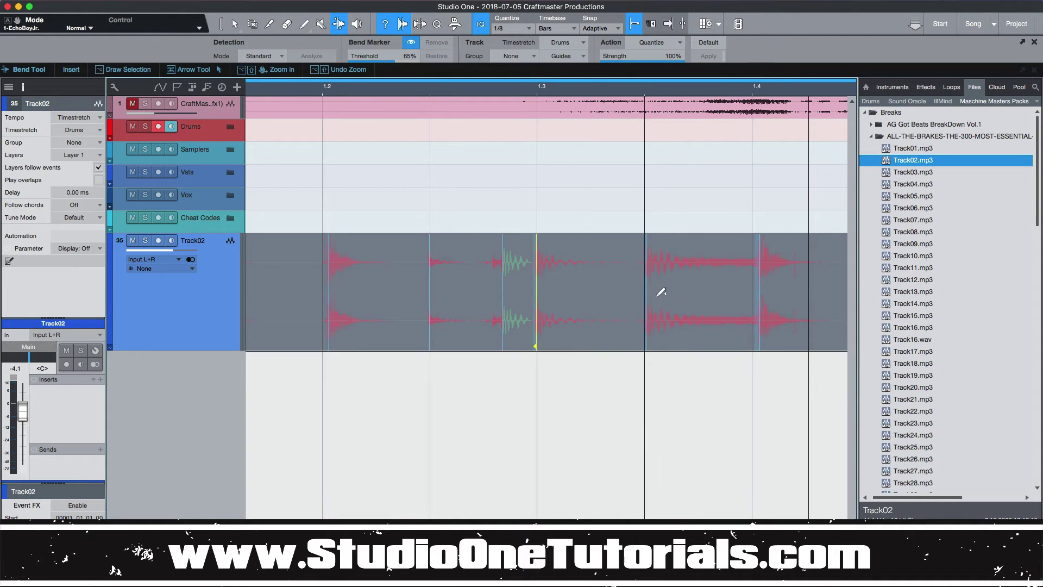
{"action": "left_click", "coordinate": [765, 289]}
{"action": "left_click_drag", "start_coordinate": [761, 299], "coordinate": [764, 301]}
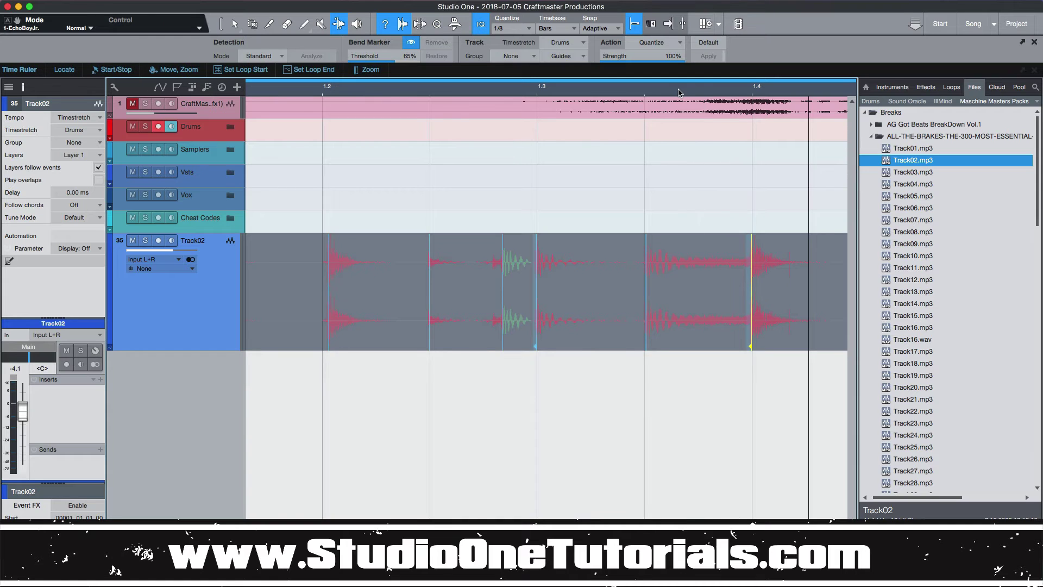
Quantize the Track02 event's bend markers to the 1/8 grid.
{"action": "scroll", "coordinate": [680, 91], "scroll_direction": "down", "scroll_amount": 2}
{"action": "scroll", "coordinate": [744, 89], "scroll_direction": "down", "scroll_amount": 5}
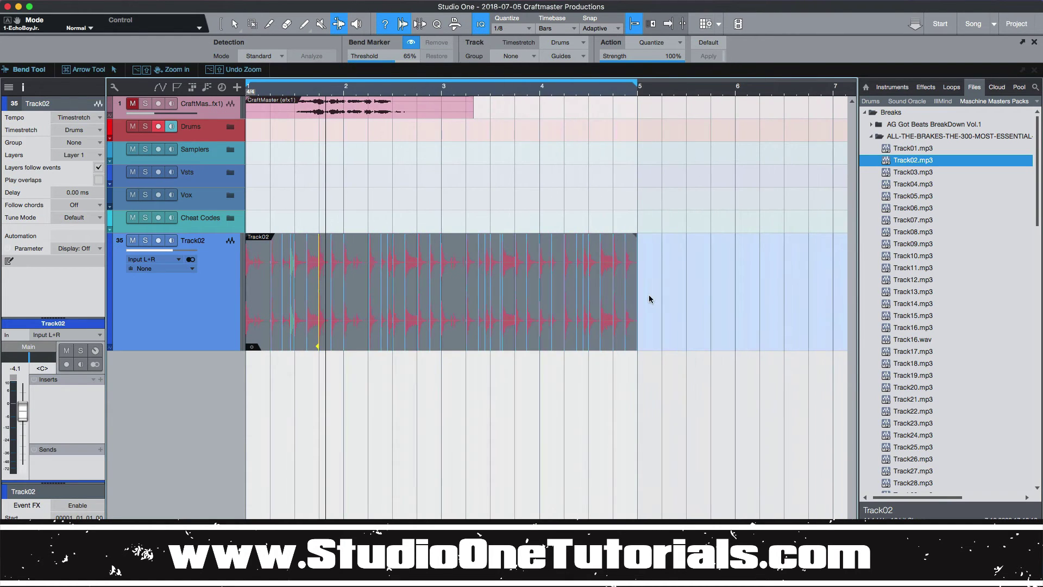
{"action": "key", "text": "1"}
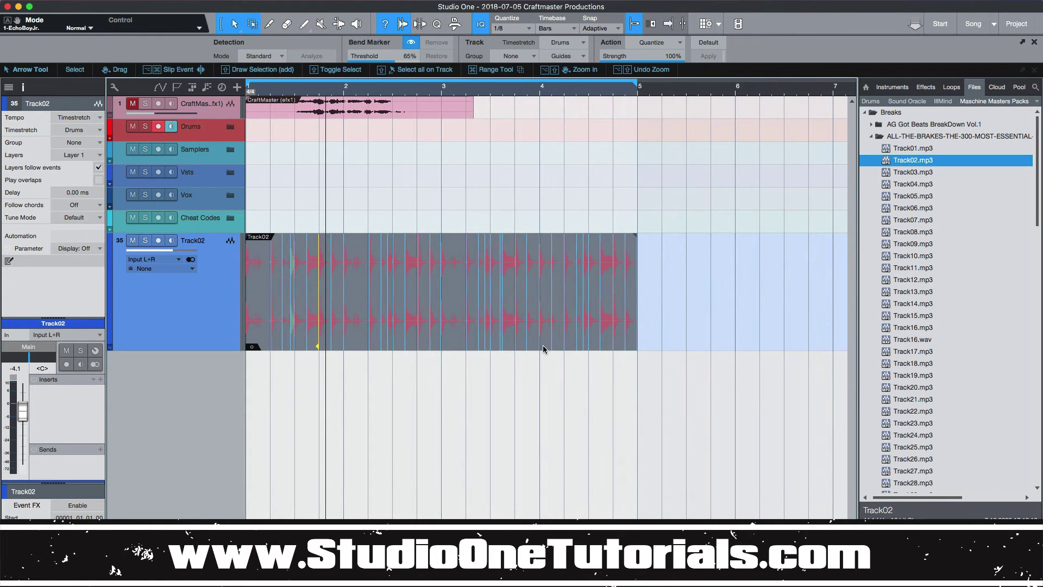
{"action": "left_click", "coordinate": [543, 348]}
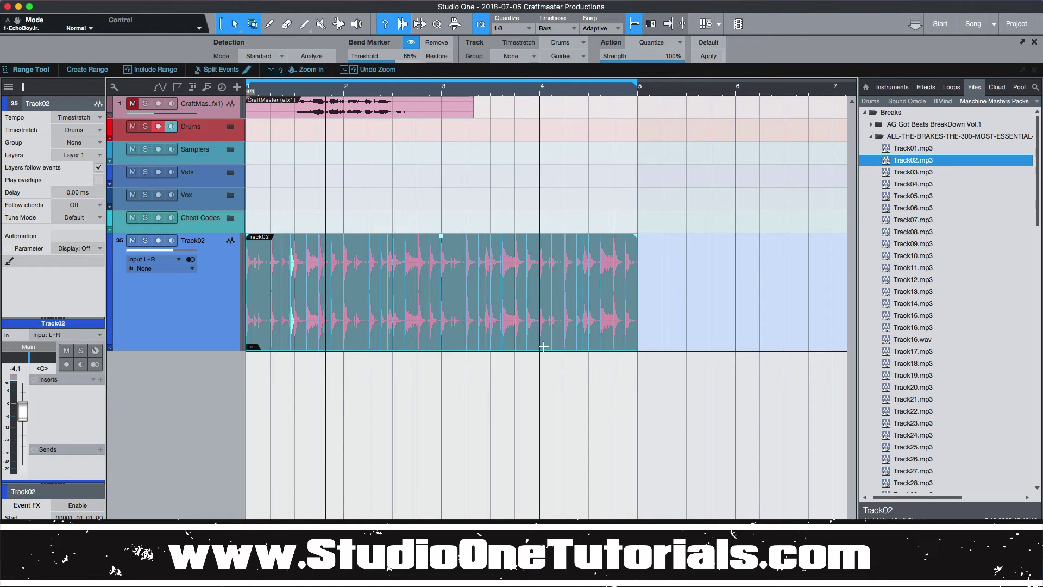
{"action": "key", "text": "super+w"}
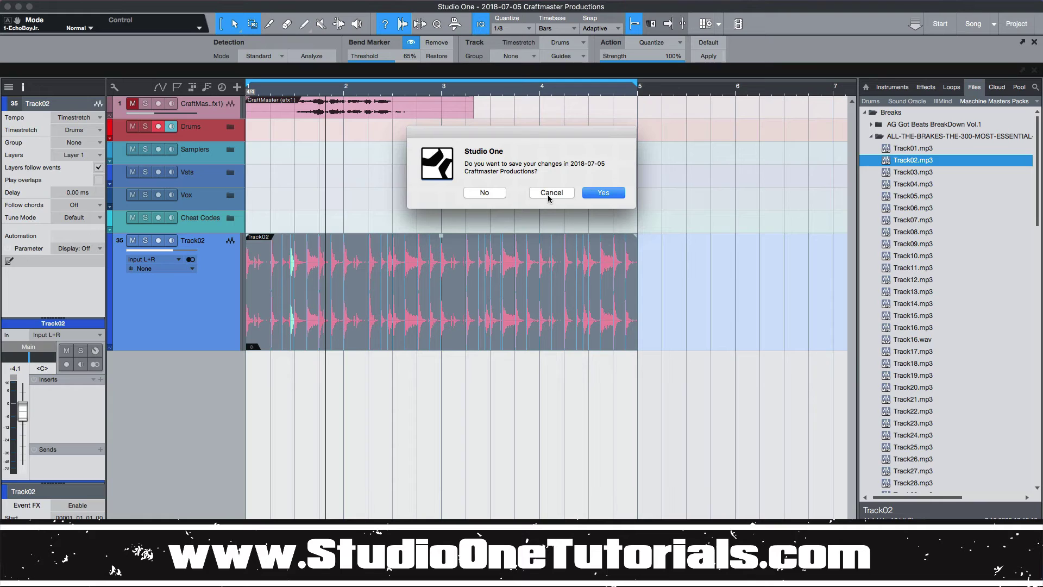
{"action": "left_click", "coordinate": [547, 194]}
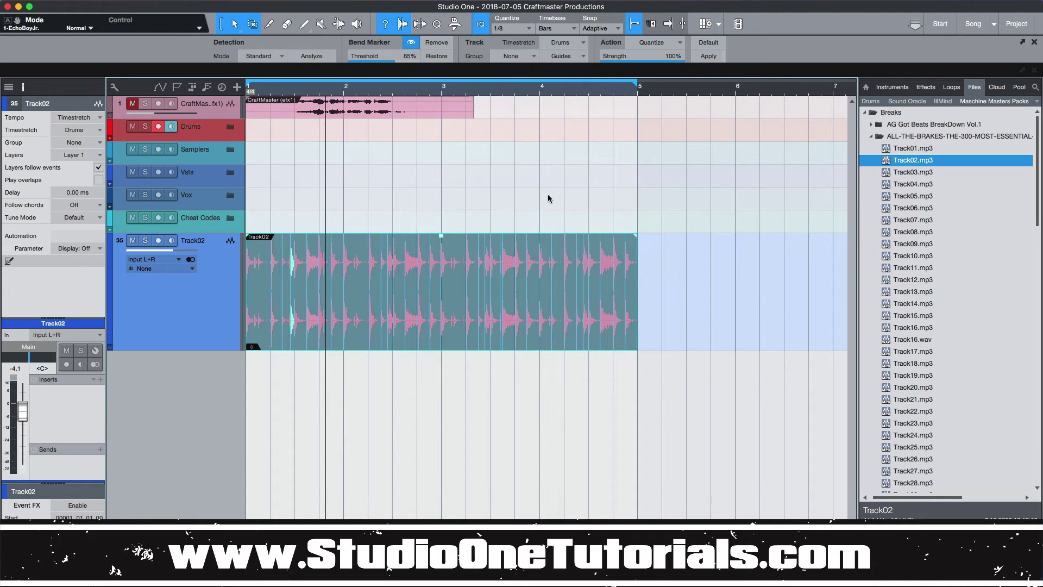
{"action": "key", "text": "super+w"}
{"action": "left_click", "coordinate": [550, 195]}
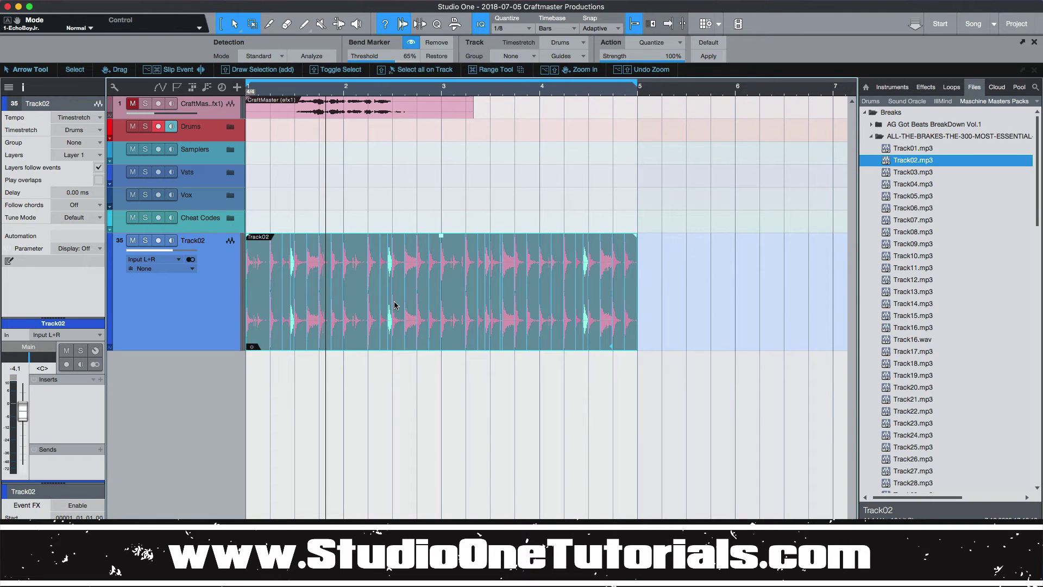
Play the loop and time-stretch the Track02 event so that its end lands on bar 5.
{"action": "key", "text": "space"}
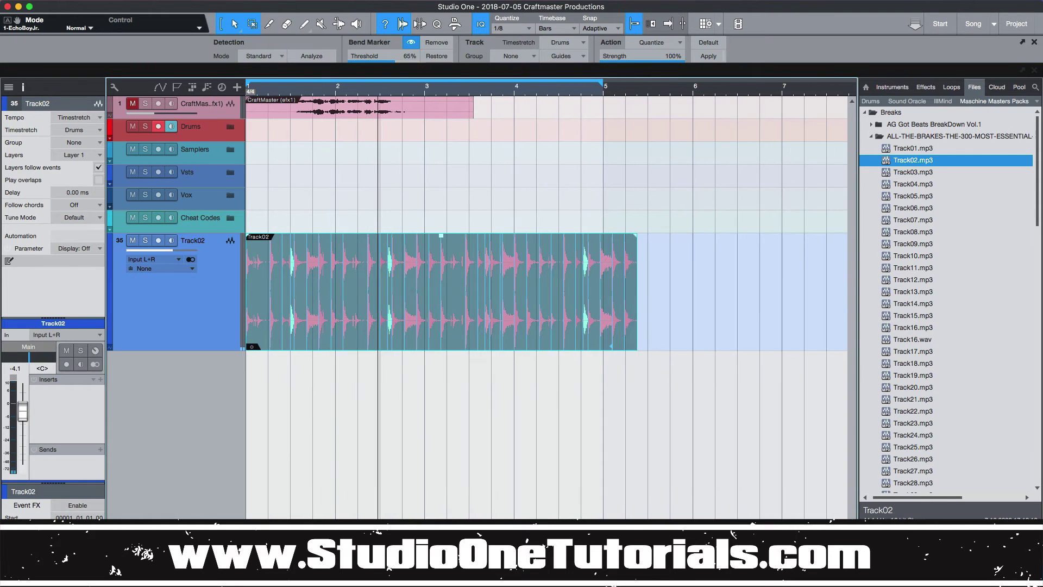
{"action": "left_click_drag", "start_coordinate": [641, 341], "coordinate": [612, 340]}
{"action": "left_click", "coordinate": [636, 330]}
{"action": "key", "text": "space"}
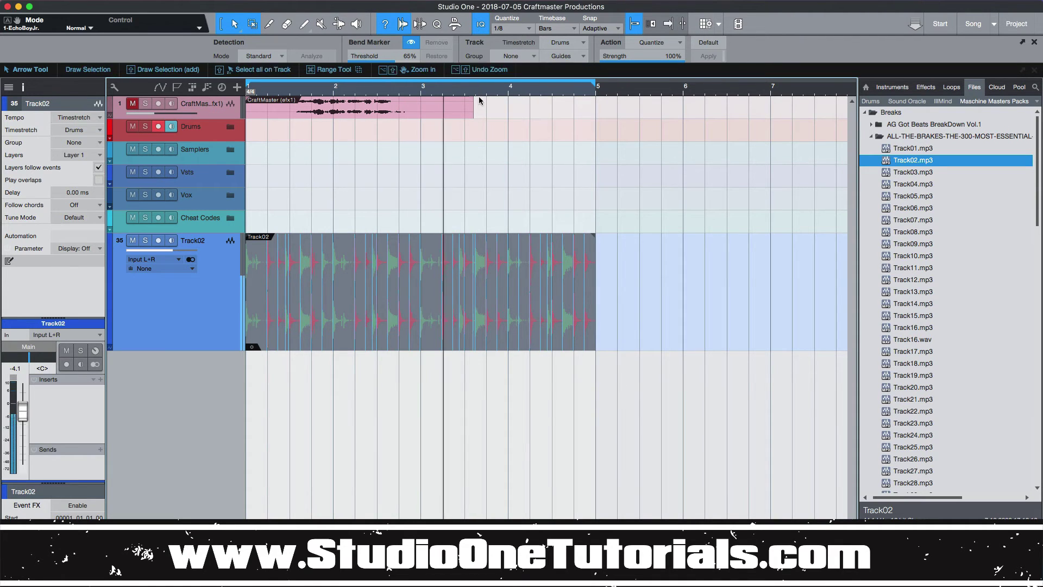
Set the quantize value to 1/16 for finer grid lines.
{"action": "left_click_drag", "start_coordinate": [479, 87], "coordinate": [484, 130]}
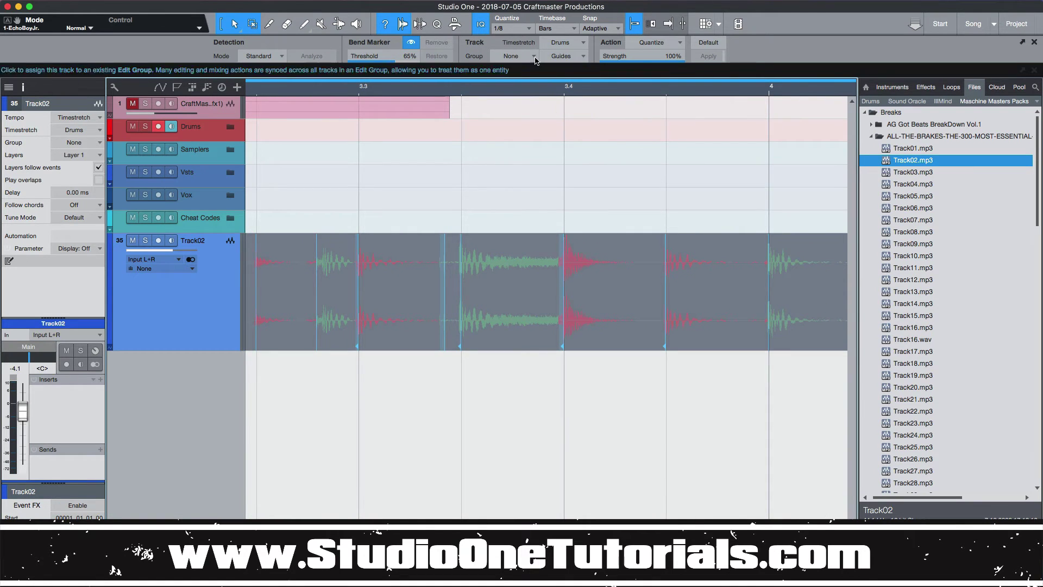
{"action": "left_click", "coordinate": [514, 27]}
{"action": "left_click", "coordinate": [581, 49]}
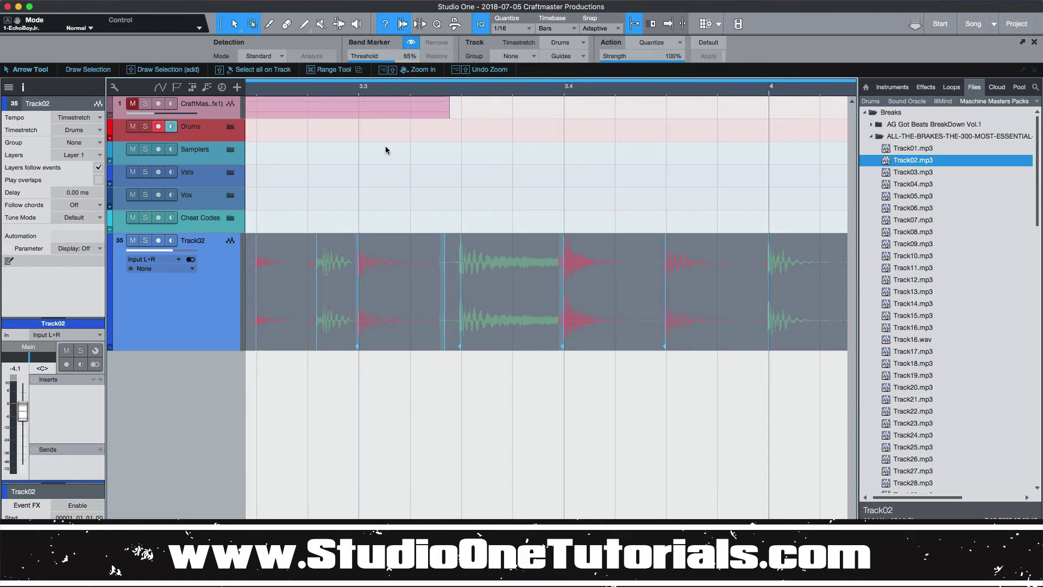
Bend the Track02 hit just ahead of beat 3.3 earlier onto the nearest sixteenth-note line with the Bend tool.
{"action": "left_click_drag", "start_coordinate": [298, 92], "coordinate": [448, 121]}
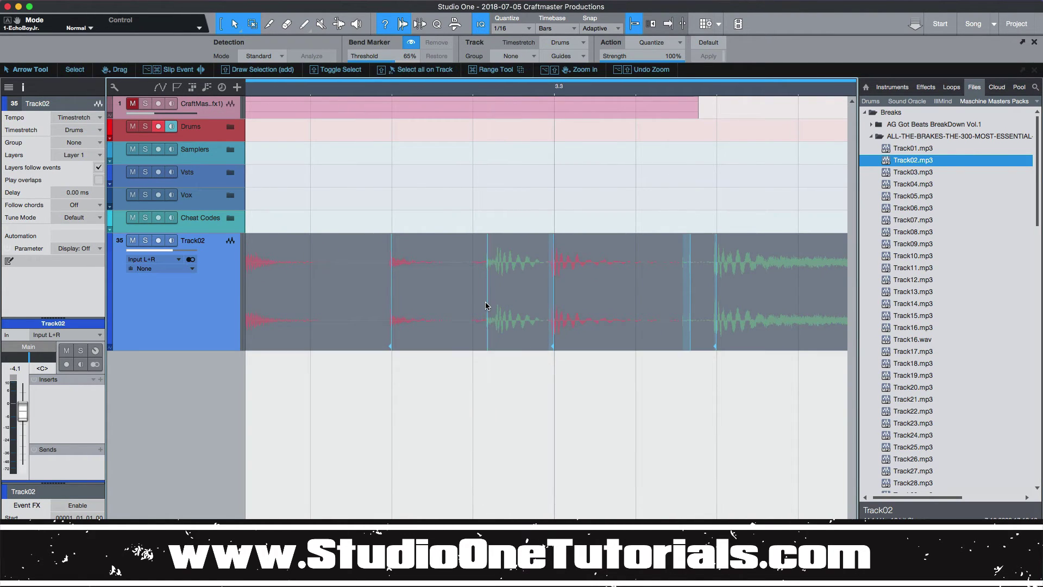
{"action": "key", "text": "3"}
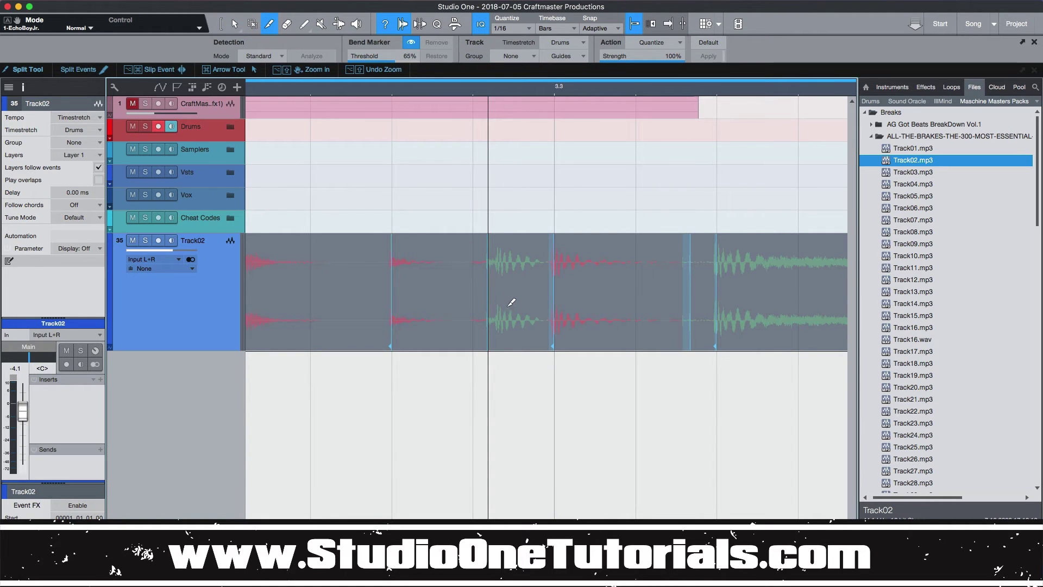
{"action": "key", "text": "4"}
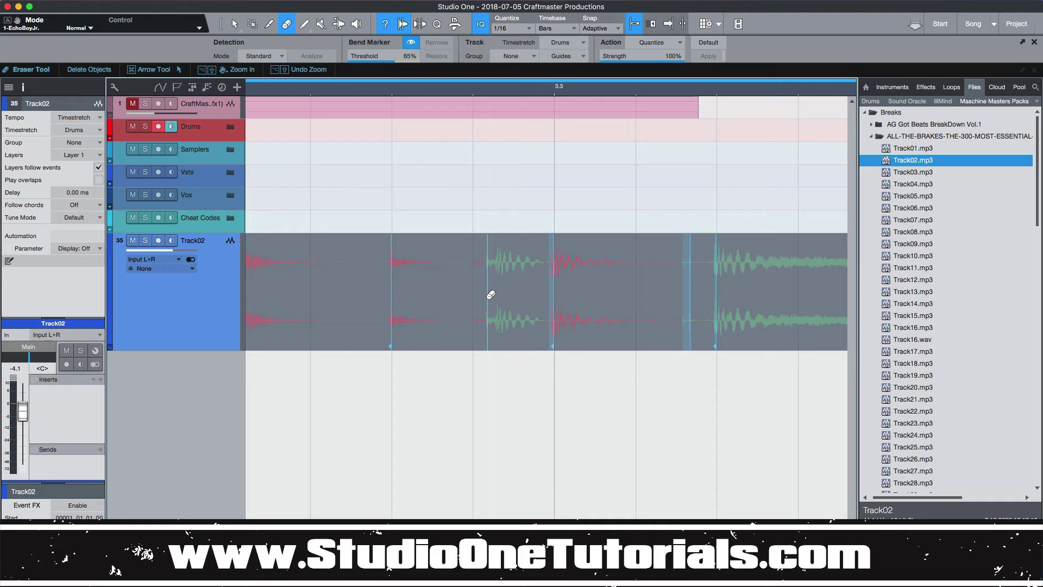
{"action": "key", "text": "7"}
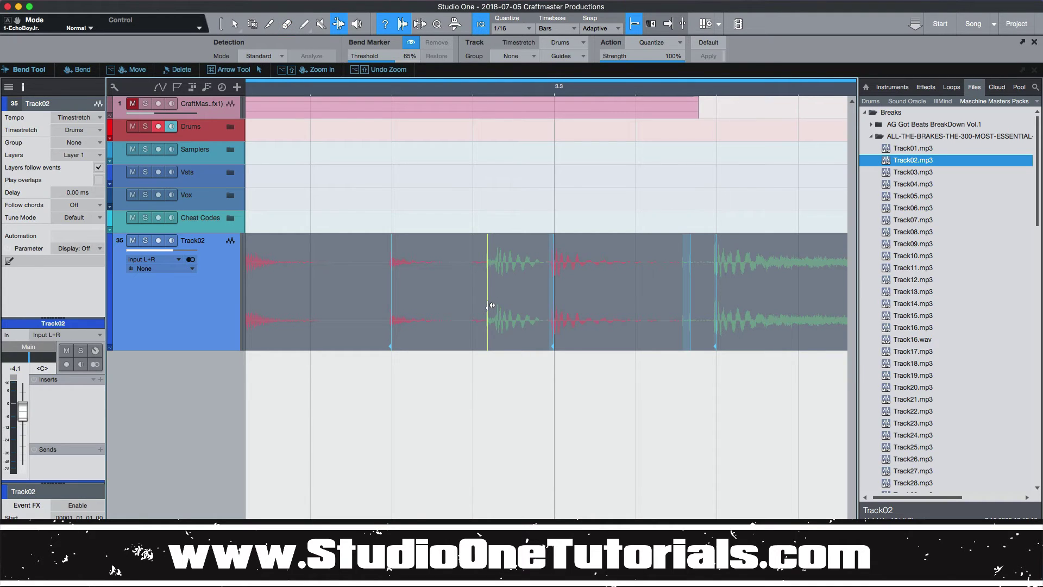
{"action": "left_click_drag", "start_coordinate": [490, 305], "coordinate": [486, 307]}
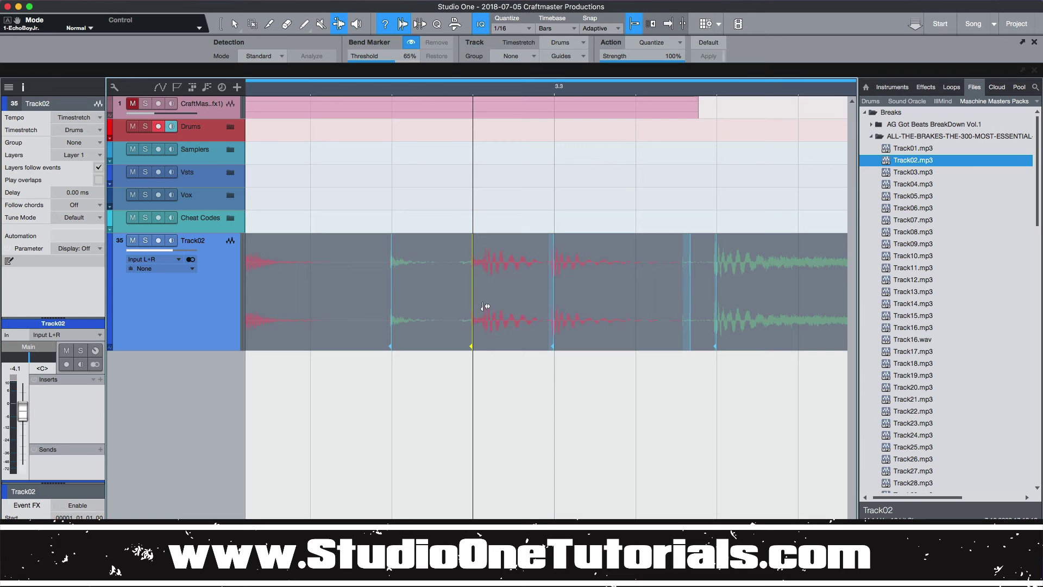
Play the loop and bend the Track02 hit just ahead of beat 1.3 earlier onto the nearest sixteenth-note line.
{"action": "left_click_drag", "start_coordinate": [458, 91], "coordinate": [490, 53]}
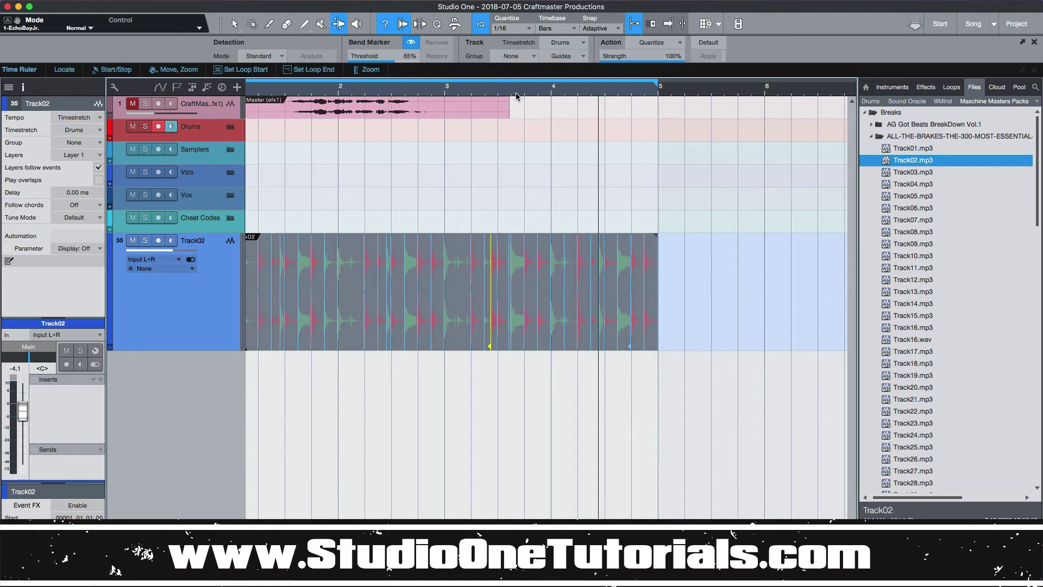
{"action": "key", "text": "space"}
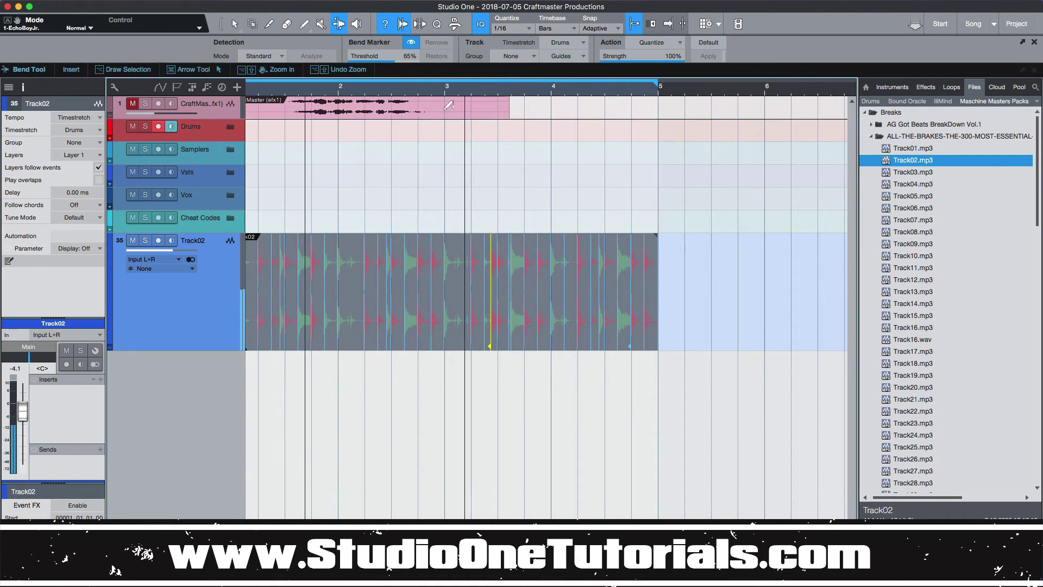
{"action": "left_click_drag", "start_coordinate": [268, 95], "coordinate": [304, 129]}
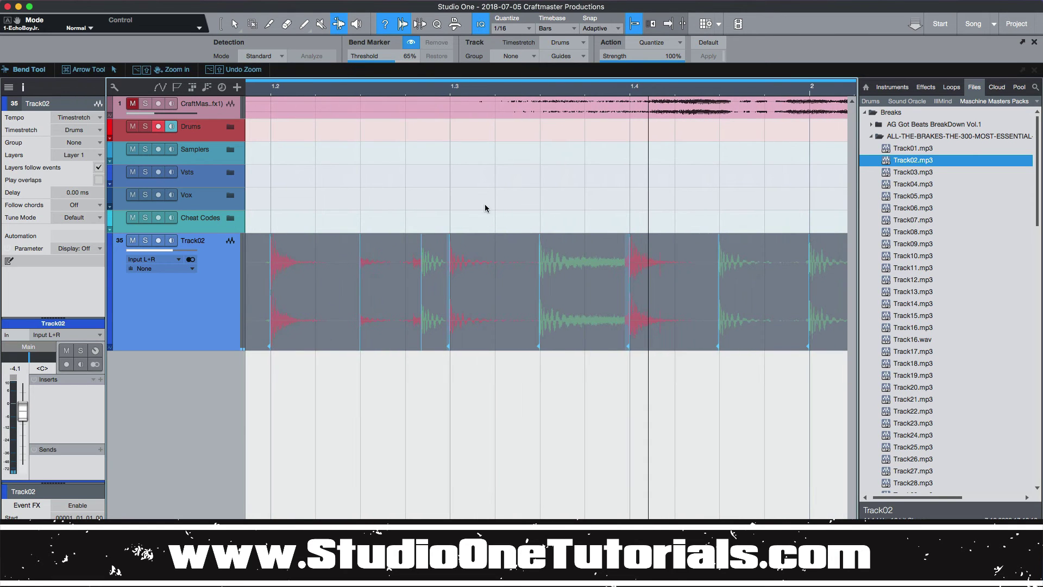
{"action": "left_click_drag", "start_coordinate": [425, 256], "coordinate": [409, 256]}
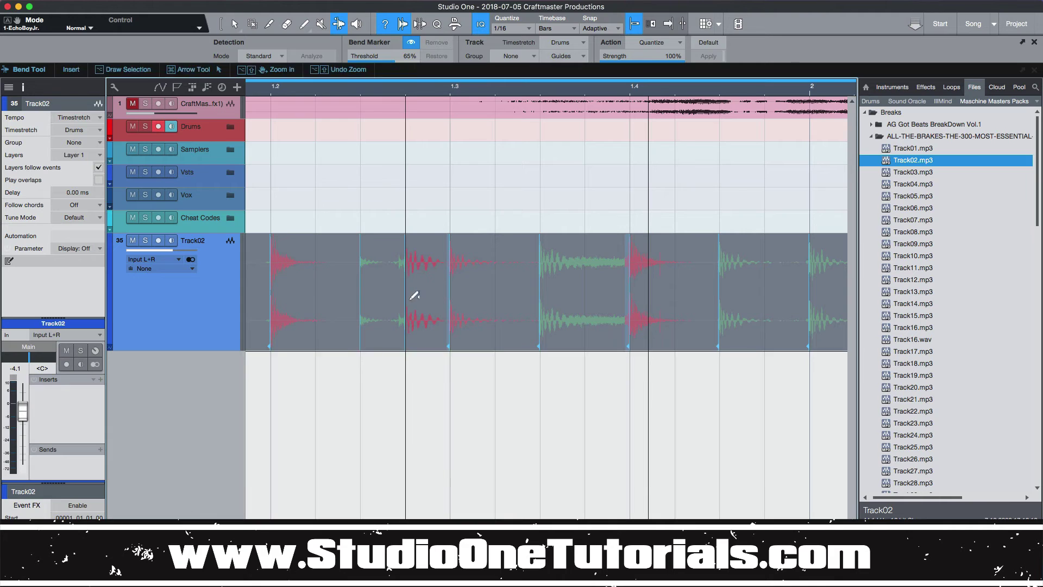
Audition the bent loop and select the bend marker at beat 3.4 in Track02.
{"action": "key", "text": "space"}
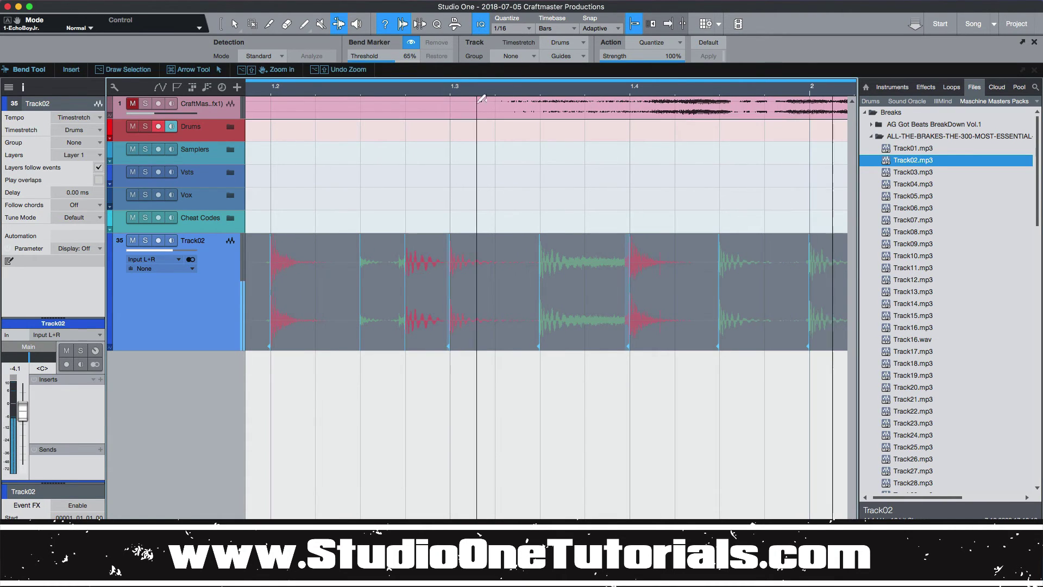
{"action": "left_click_drag", "start_coordinate": [405, 86], "coordinate": [405, 64]}
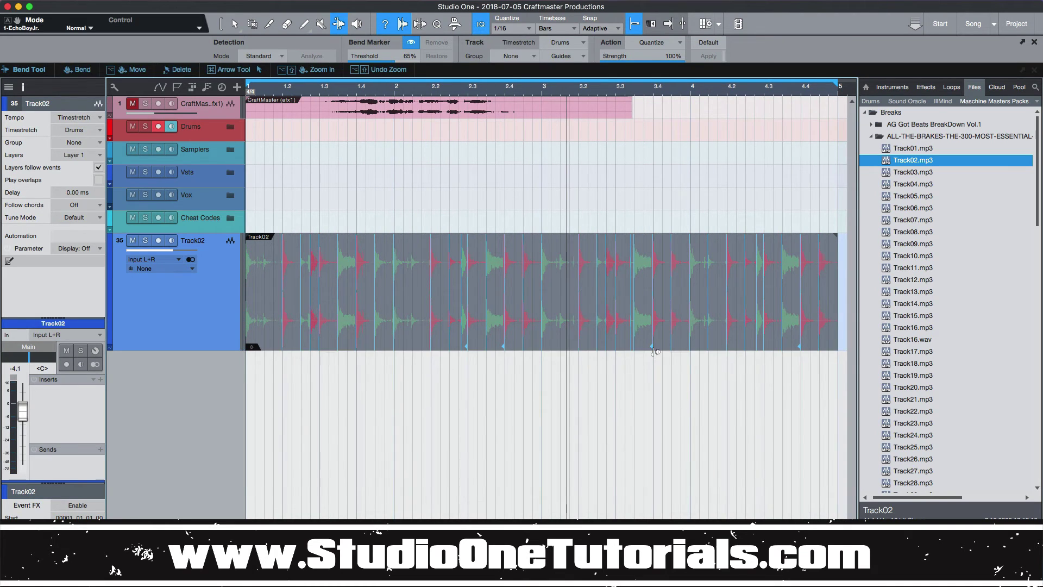
{"action": "mouse_move", "coordinate": [656, 352]}
{"action": "left_mouse_down"}
{"action": "mouse_move", "coordinate": [695, 348]}
{"action": "mouse_move", "coordinate": [643, 344]}
{"action": "mouse_move", "coordinate": [657, 342]}
{"action": "left_mouse_up"}
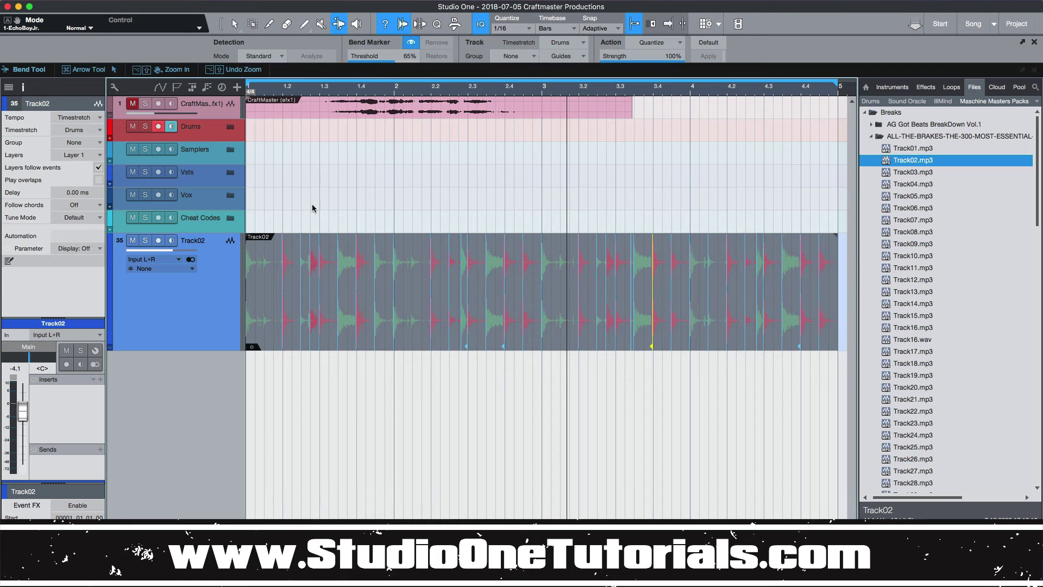
Delete the Track02 bend markers lying between beats 1.2 and 1.4 with the Bend tool.
{"action": "left_click_drag", "start_coordinate": [326, 86], "coordinate": [519, 133]}
{"action": "key", "text": "alt+z"}
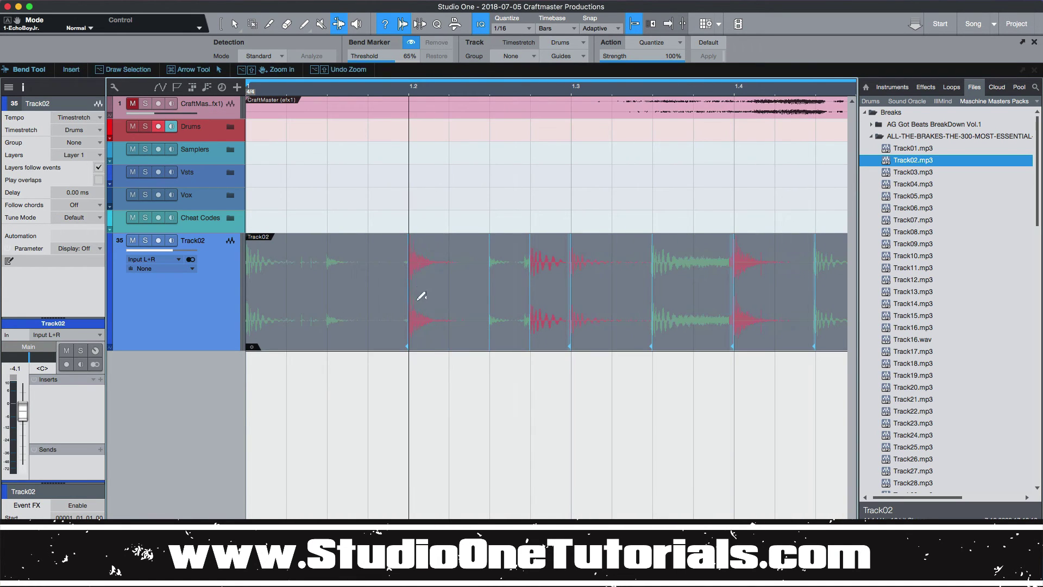
{"action": "mouse_move", "coordinate": [413, 298]}
{"action": "left_mouse_down"}
{"action": "mouse_move", "coordinate": [454, 299]}
{"action": "mouse_move", "coordinate": [415, 306]}
{"action": "mouse_move", "coordinate": [419, 296]}
{"action": "mouse_move", "coordinate": [455, 298]}
{"action": "mouse_move", "coordinate": [409, 302]}
{"action": "left_mouse_up"}
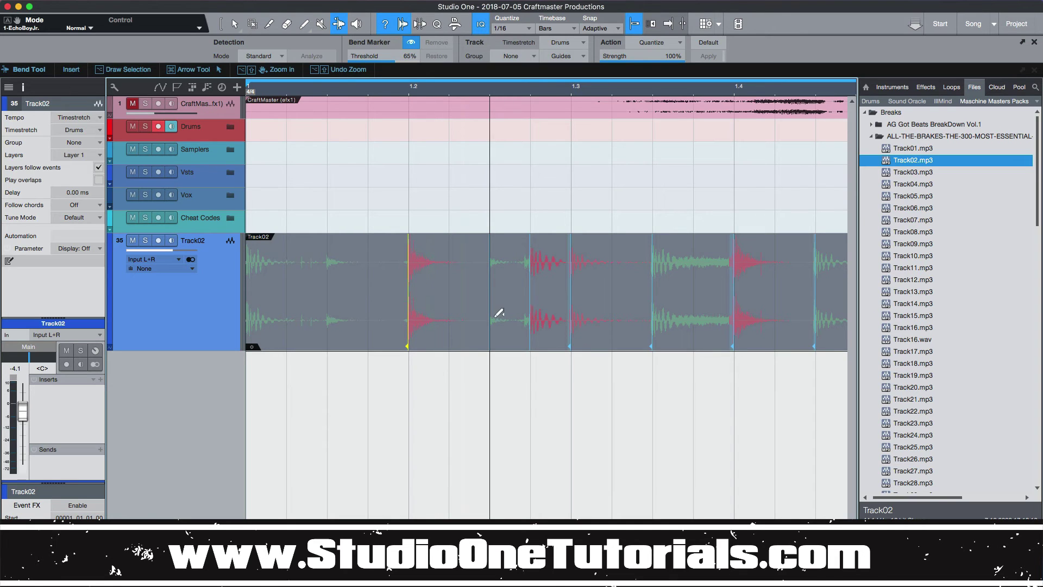
{"action": "left_click", "coordinate": [491, 299]}
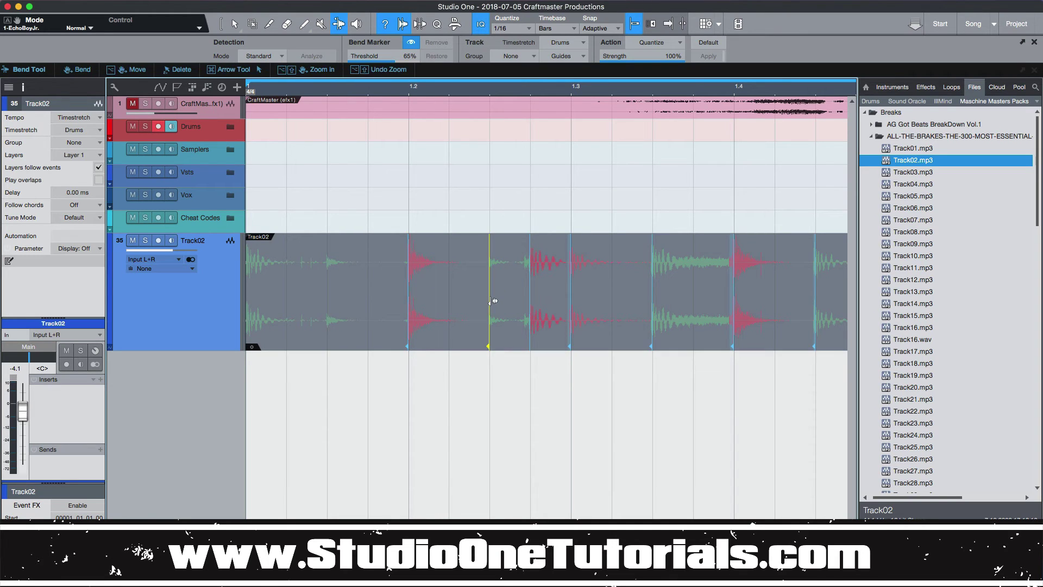
{"action": "mouse_move", "coordinate": [492, 300]}
{"action": "left_mouse_down"}
{"action": "mouse_move", "coordinate": [494, 291]}
{"action": "mouse_move", "coordinate": [571, 287]}
{"action": "left_mouse_up"}
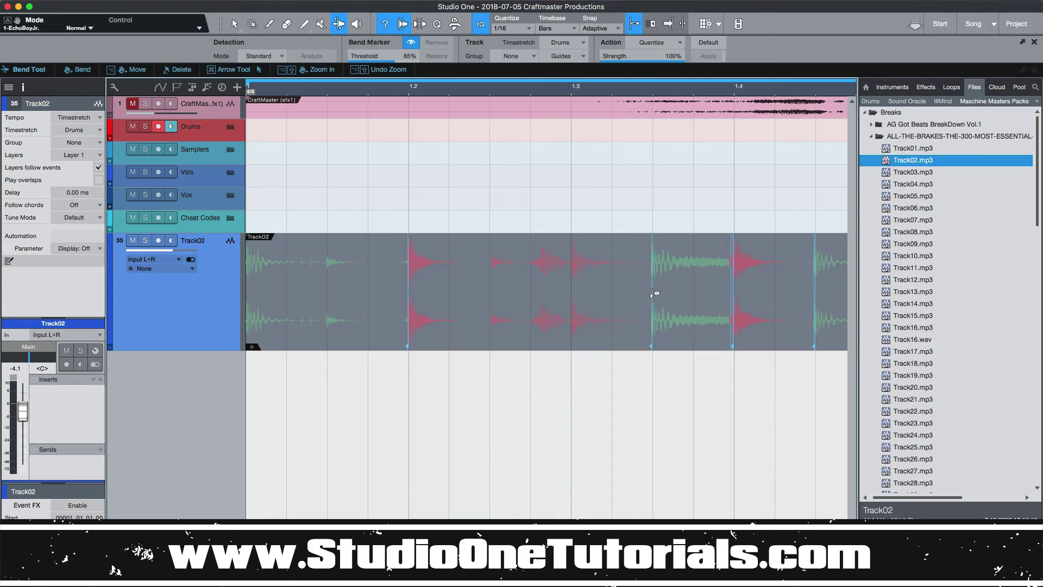
{"action": "double_click", "coordinate": [652, 286]}
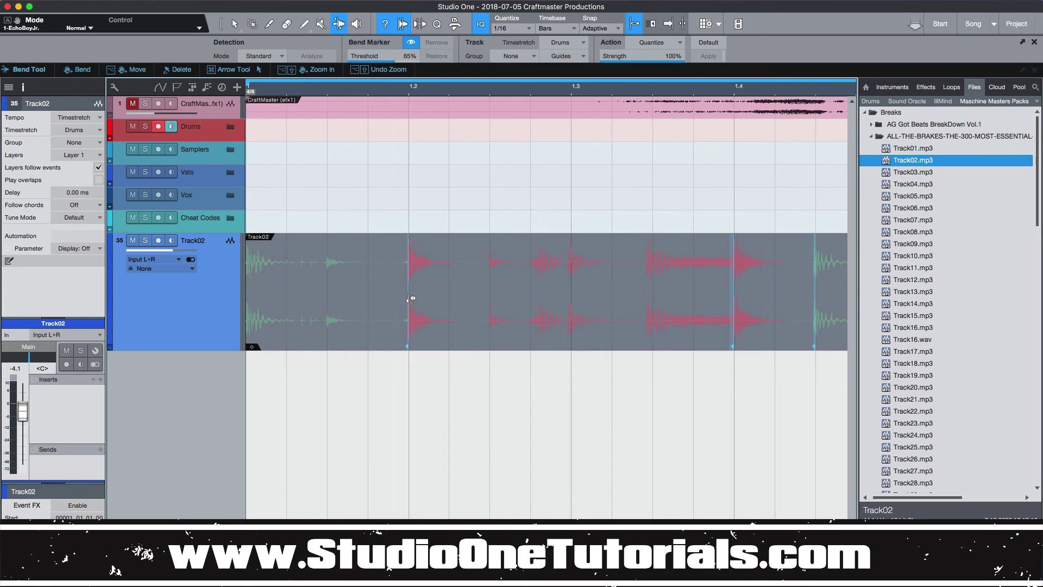
Bend the Track02 hit at beat 1.2 slightly later and return it to beat 1.2.
{"action": "left_click_drag", "start_coordinate": [412, 298], "coordinate": [433, 296]}
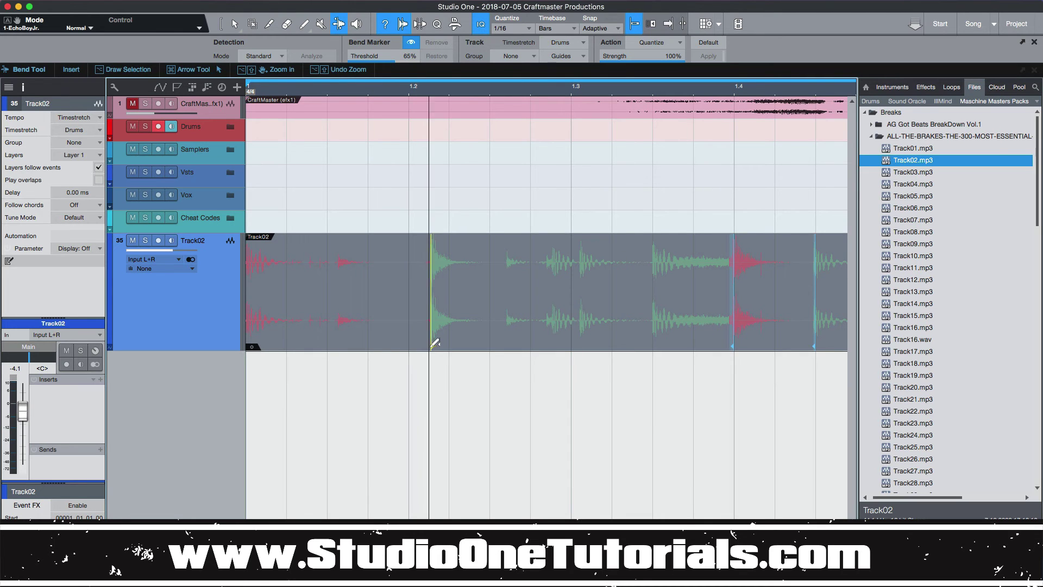
{"action": "left_click_drag", "start_coordinate": [431, 345], "coordinate": [408, 345]}
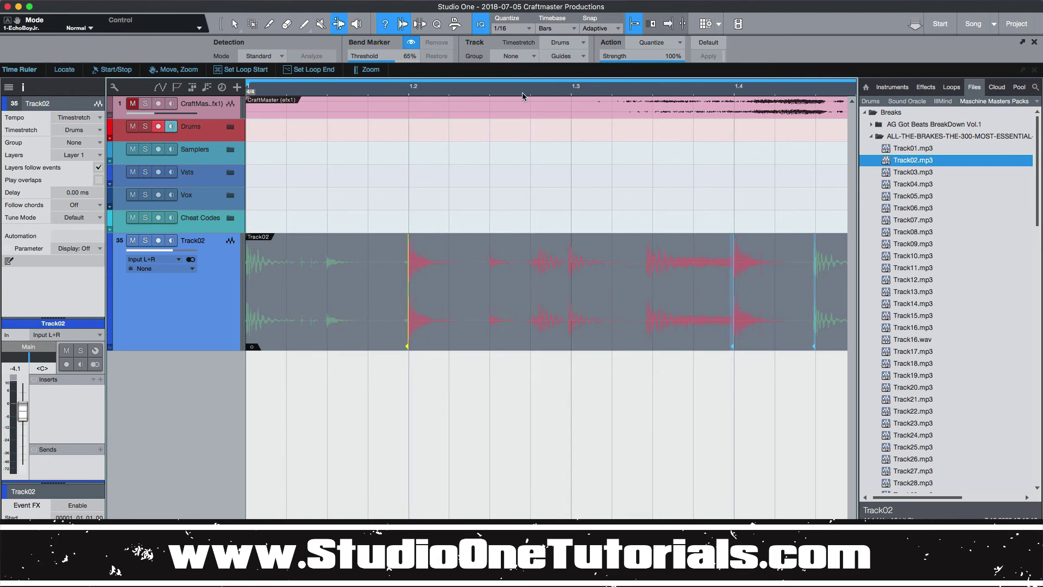
{"action": "scroll", "coordinate": [523, 93], "scroll_direction": "down", "scroll_amount": 5}
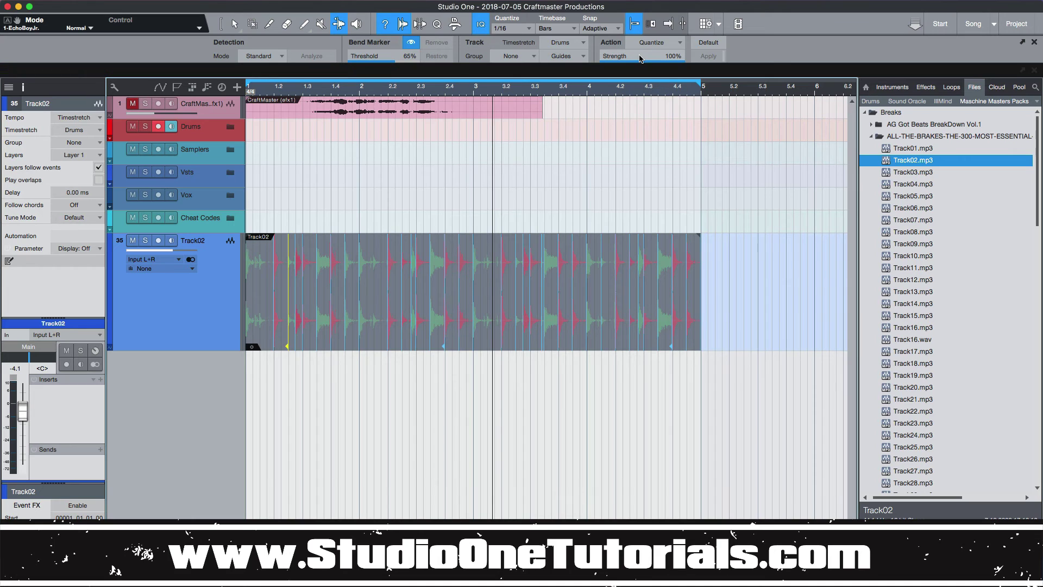
Set the Audio Bend action to Slice and enable its Quantize option.
{"action": "left_click", "coordinate": [683, 45]}
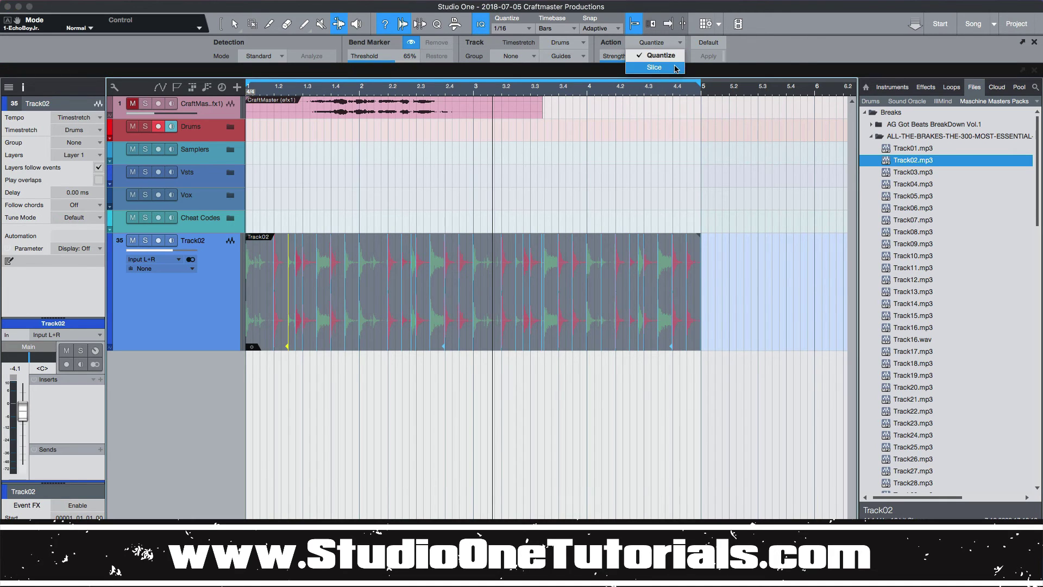
{"action": "left_click", "coordinate": [676, 68]}
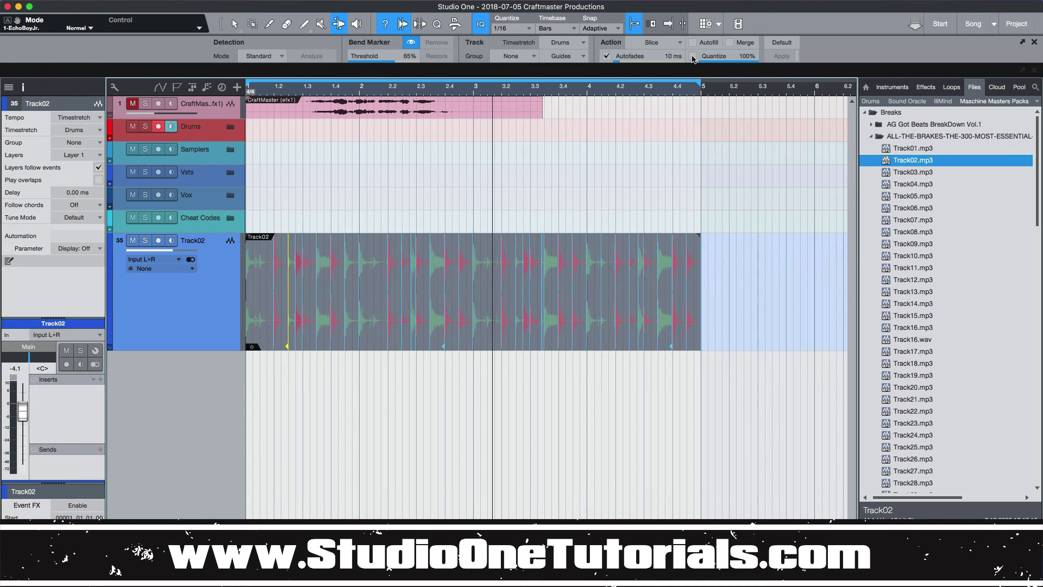
{"action": "left_click", "coordinate": [608, 57]}
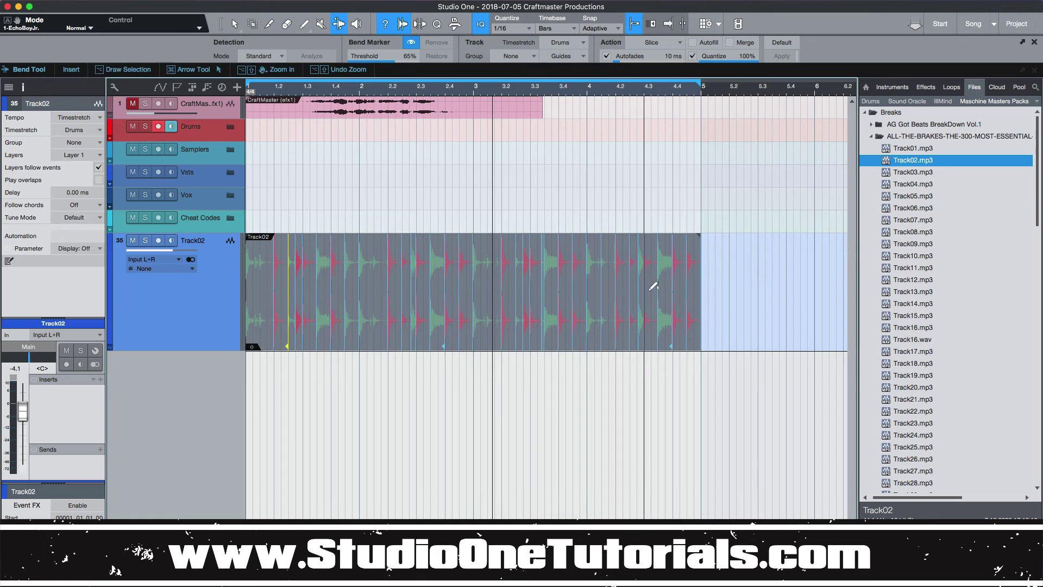
Select the Track02 event with the Arrow tool and slice it at its bend markers.
{"action": "key", "text": "1"}
{"action": "left_click", "coordinate": [679, 347]}
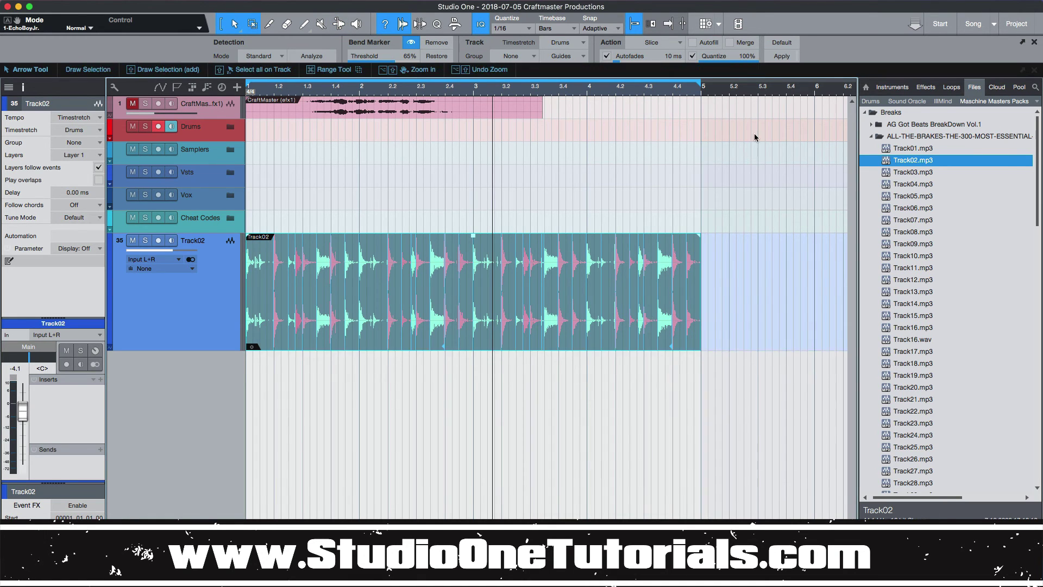
{"action": "left_click", "coordinate": [782, 56]}
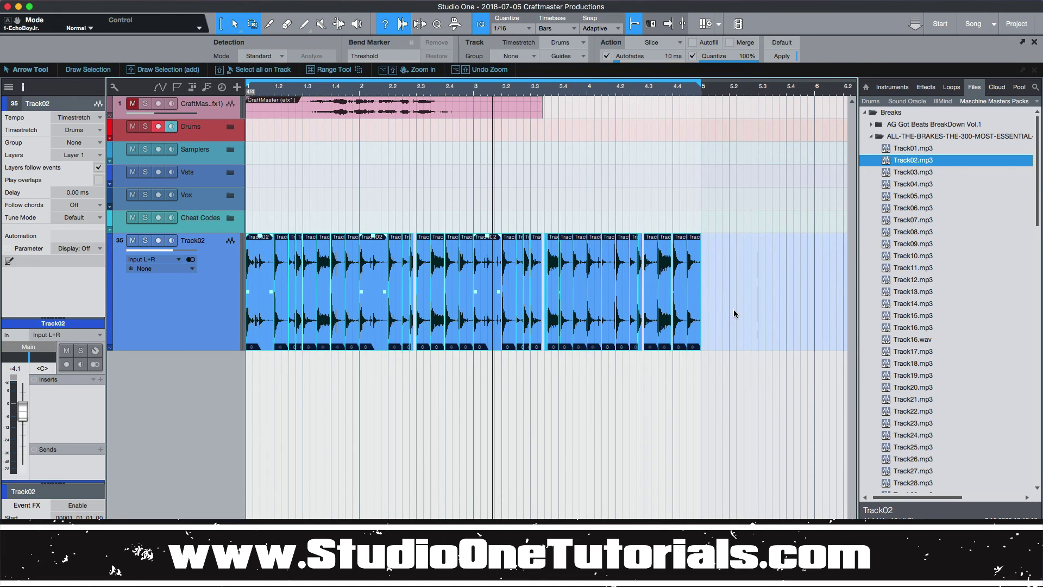
Select all Track02 slices in the arrangement and send them to a new Impact XT instrument.
{"action": "left_click_drag", "start_coordinate": [734, 314], "coordinate": [233, 343]}
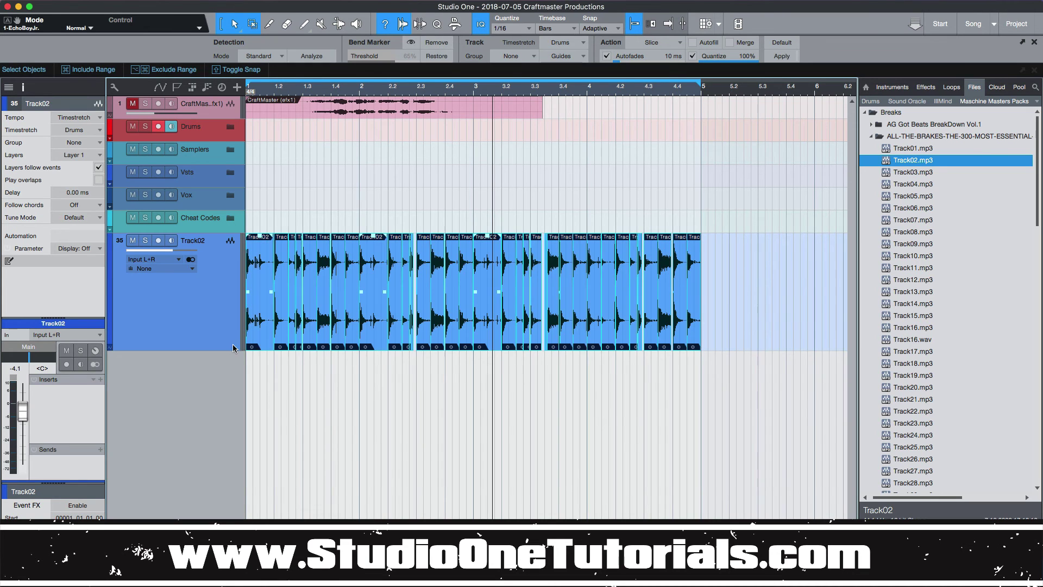
{"action": "right_click", "coordinate": [485, 313]}
{"action": "mouse_move", "coordinate": [570, 513]}
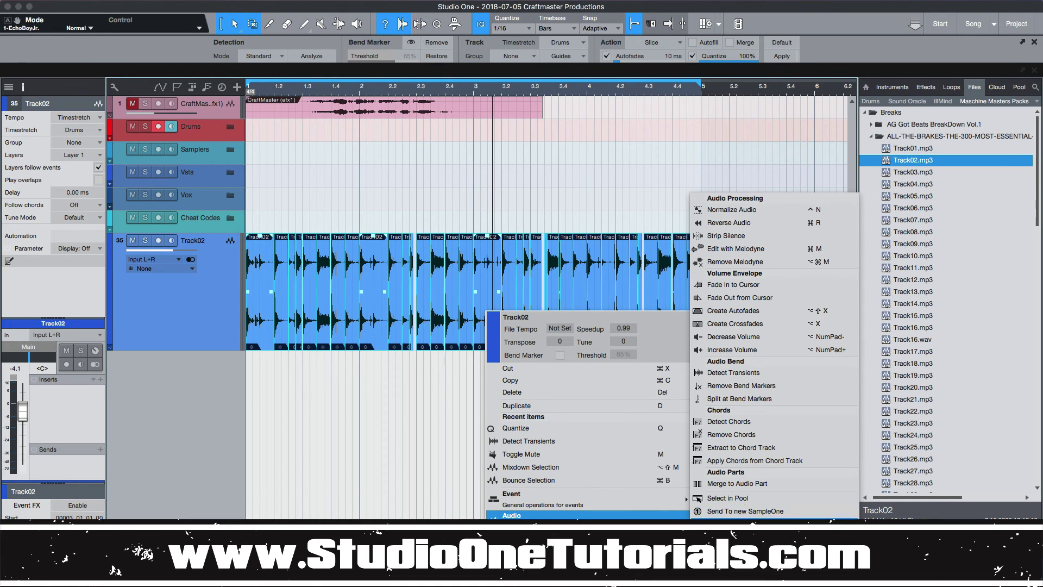
{"action": "left_click", "coordinate": [749, 524]}
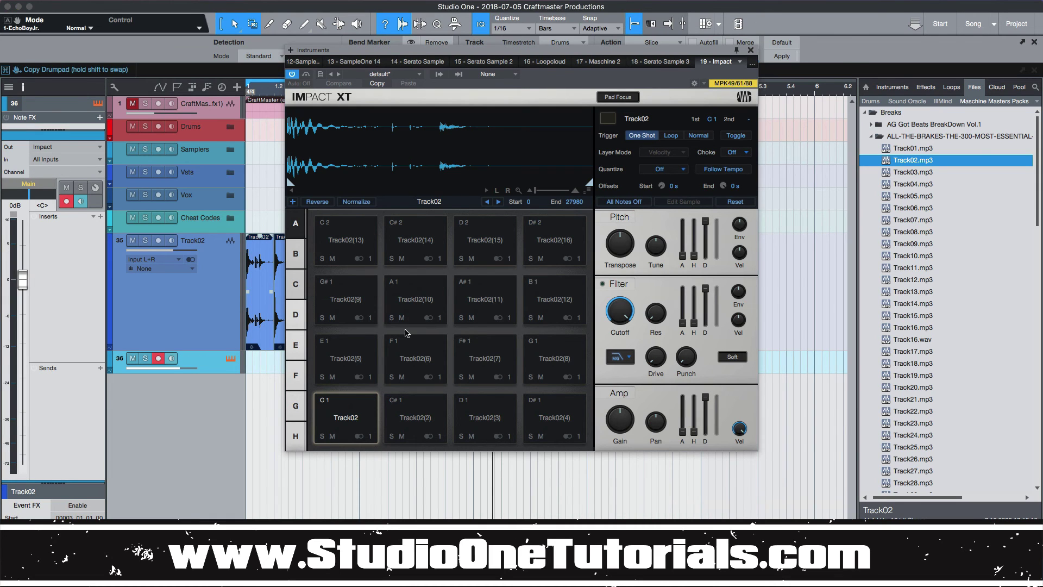
Audition the Track02 pad on C 1 in Impact XT and trim its sample end to about 13519.
{"action": "left_click", "coordinate": [338, 414]}
{"action": "left_click", "coordinate": [337, 415]}
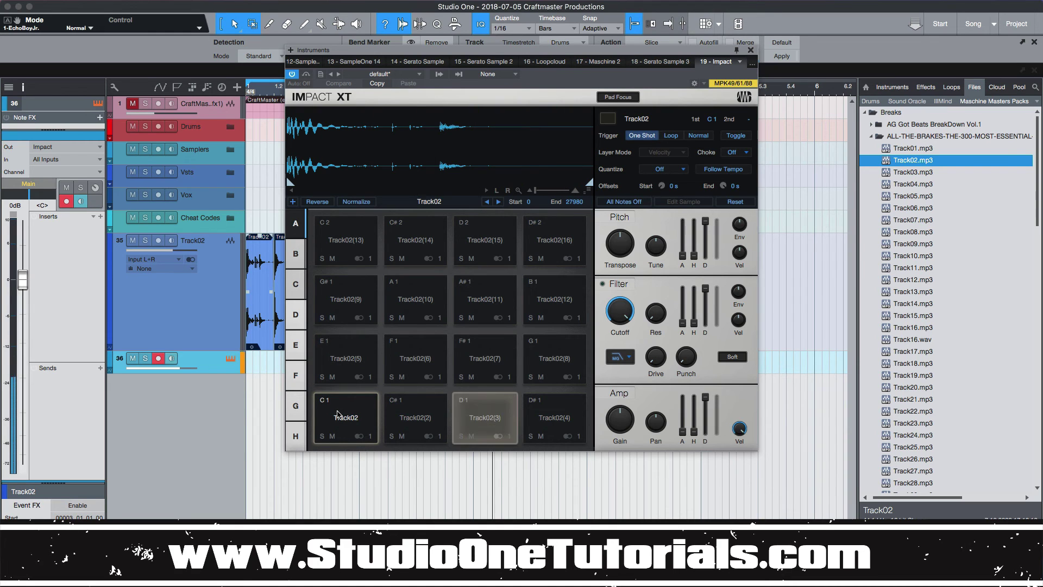
{"action": "left_click", "coordinate": [337, 414]}
{"action": "left_click", "coordinate": [337, 414]}
{"action": "left_click", "coordinate": [337, 414]}
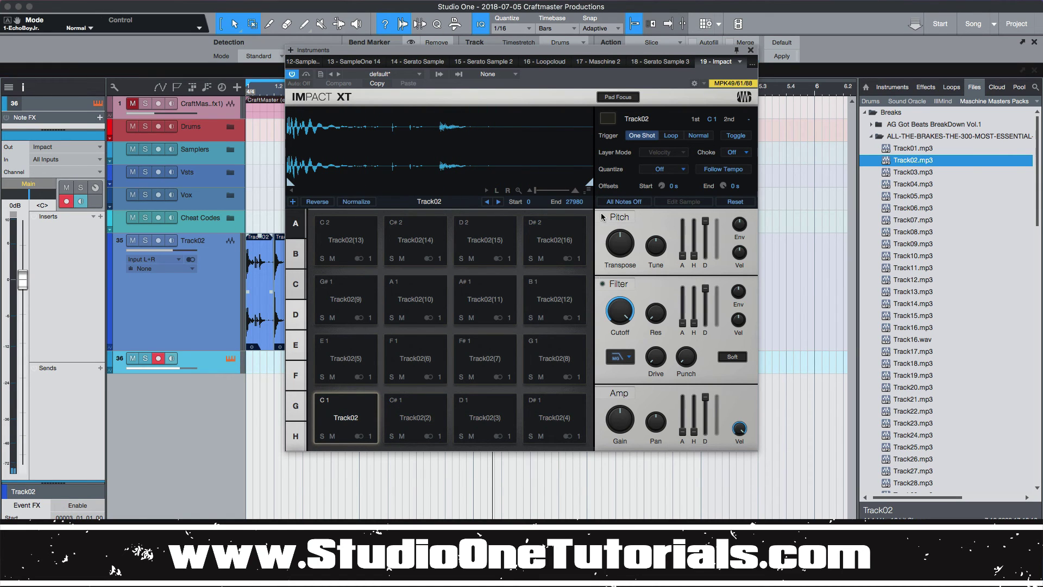
{"action": "left_click_drag", "start_coordinate": [594, 183], "coordinate": [432, 170]}
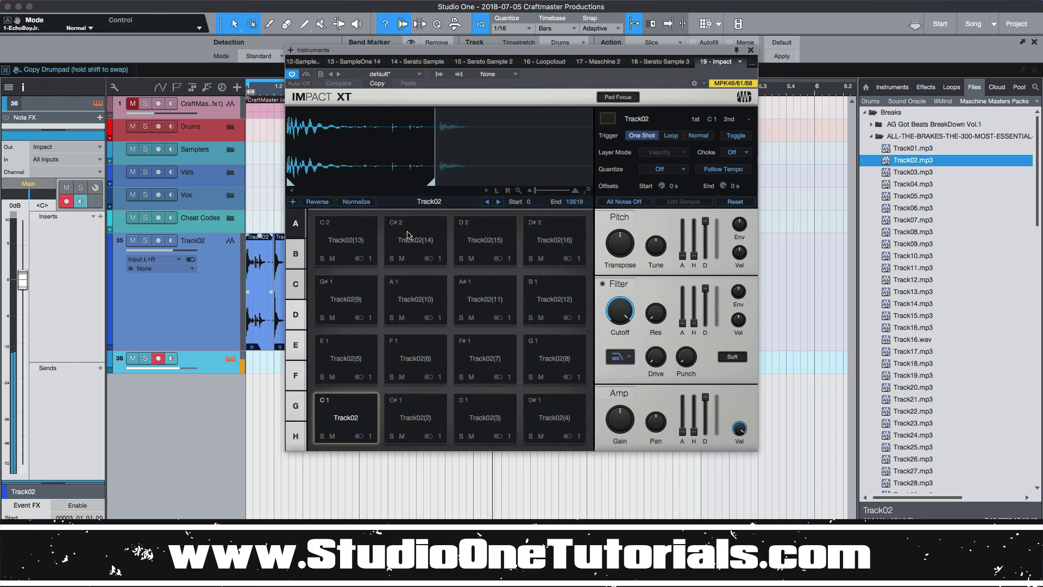
Enable an HP12 Ladder filter on the Track02(14) pad and set its cutoff to about 833.7 Hz.
{"action": "left_click", "coordinate": [440, 239]}
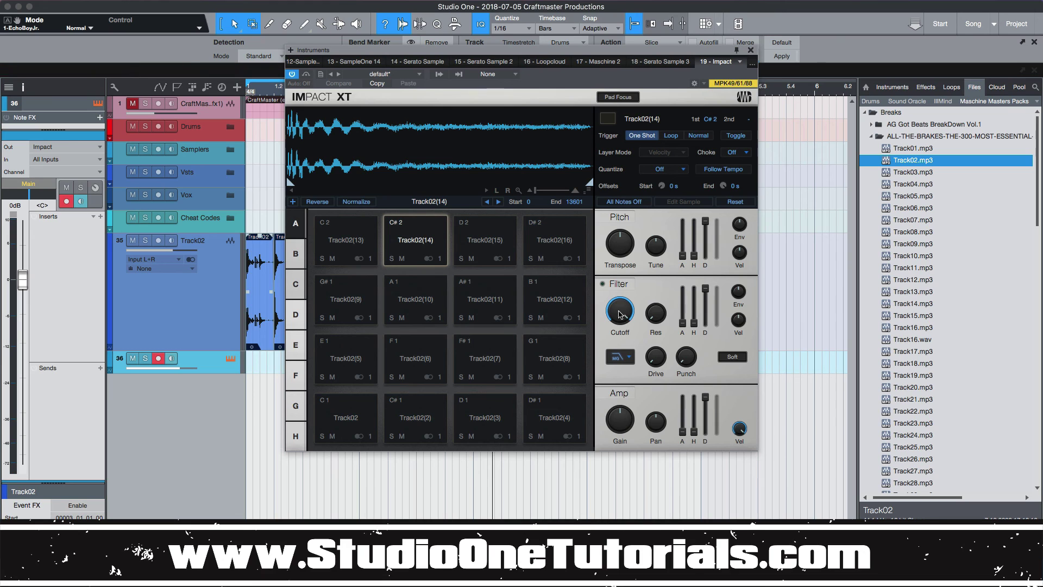
{"action": "left_click", "coordinate": [630, 357]}
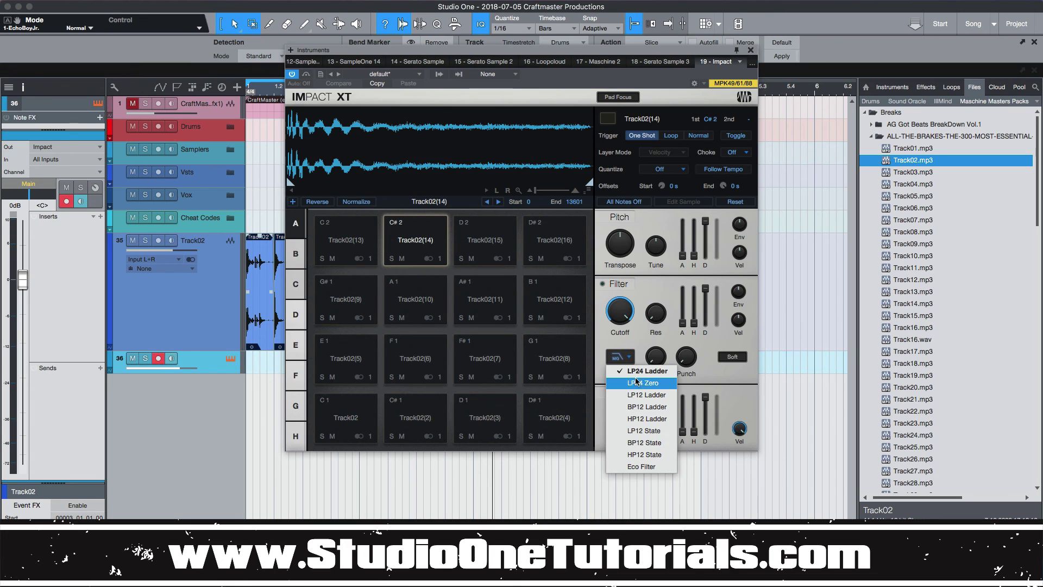
{"action": "left_click", "coordinate": [653, 419]}
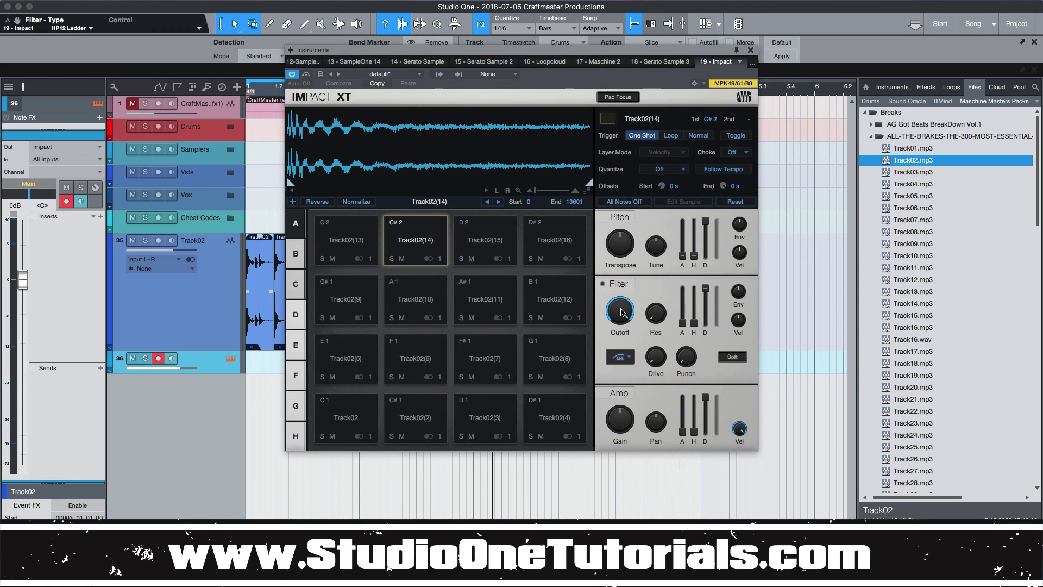
{"action": "left_click", "coordinate": [602, 284]}
{"action": "mouse_move", "coordinate": [623, 338]}
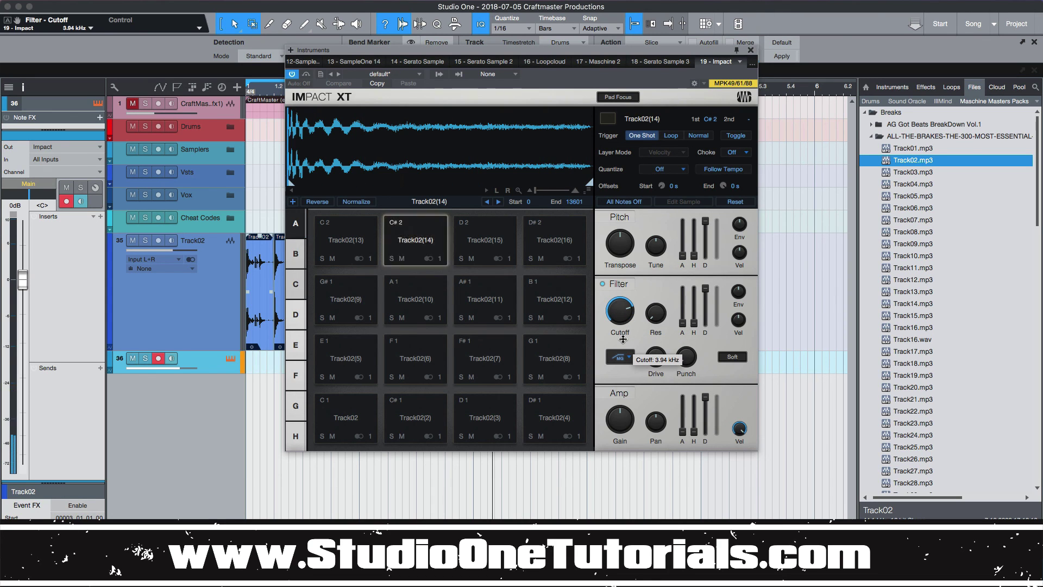
{"action": "left_click_drag", "start_coordinate": [623, 339], "coordinate": [625, 369]}
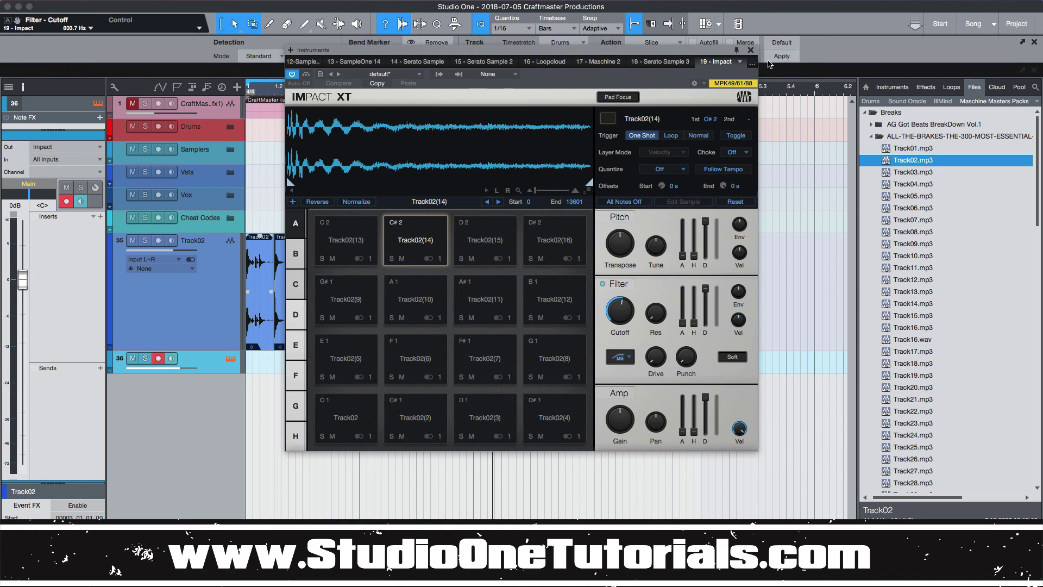
Close the Impact XT window and collapse the ALL-THE-BRAKES folder in the file browser.
{"action": "left_click", "coordinate": [751, 50]}
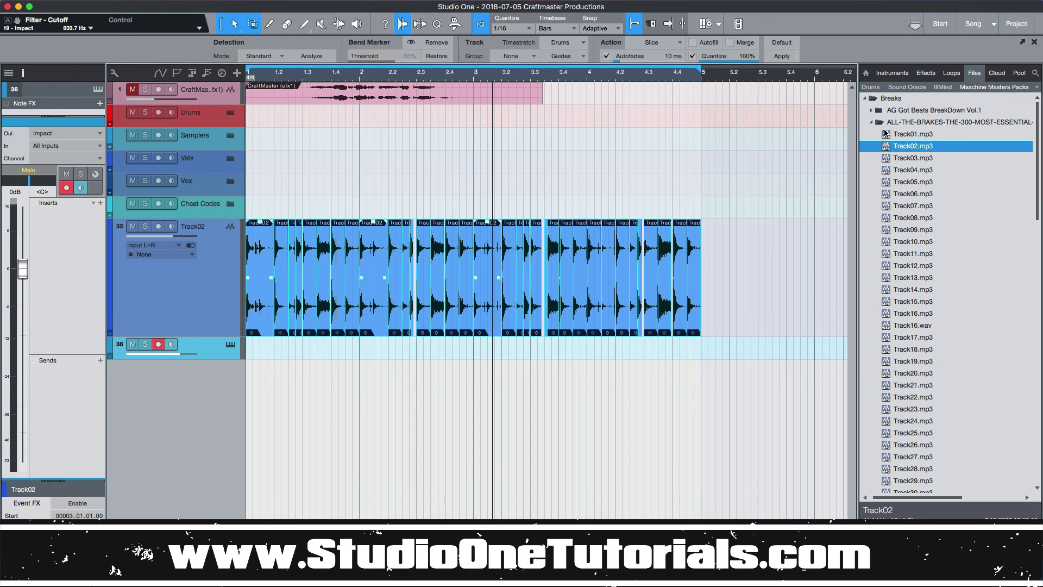
{"action": "left_click", "coordinate": [871, 123]}
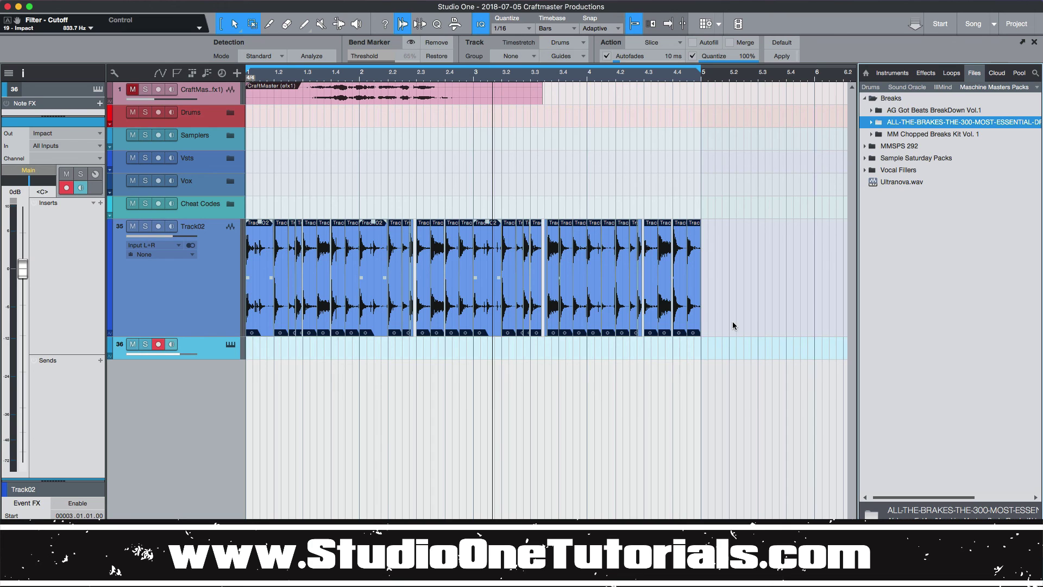
Delete all Track02 slices from the arrangement and open the emptied track's command list.
{"action": "left_click_drag", "start_coordinate": [732, 322], "coordinate": [243, 239]}
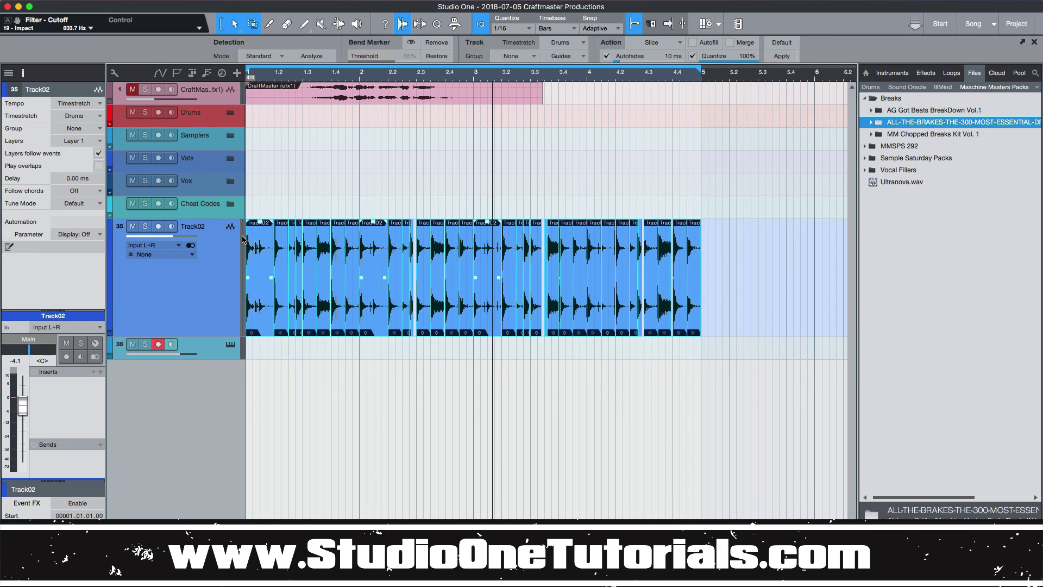
{"action": "key", "text": "Delete"}
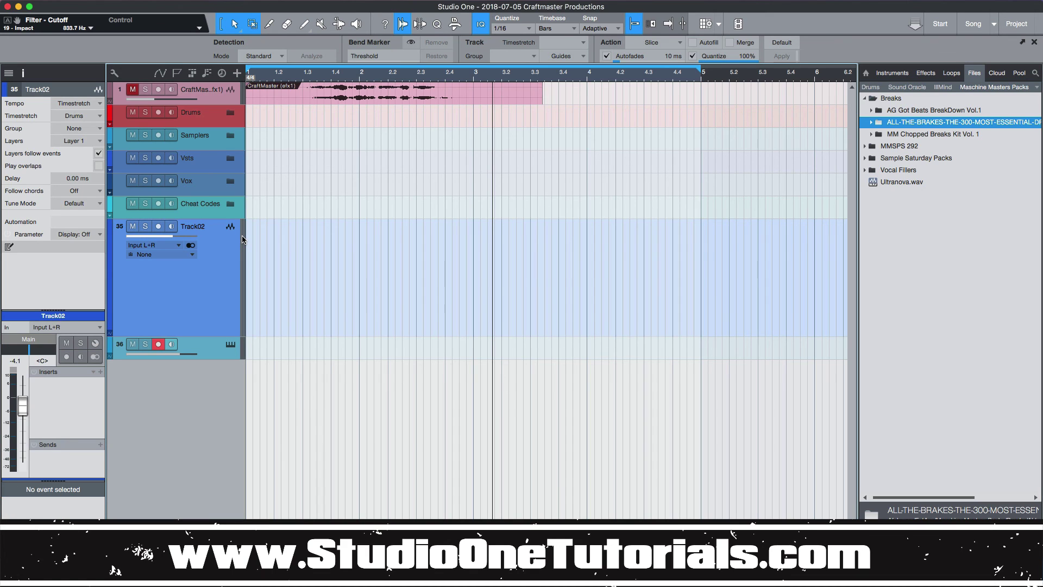
{"action": "right_click", "coordinate": [197, 276]}
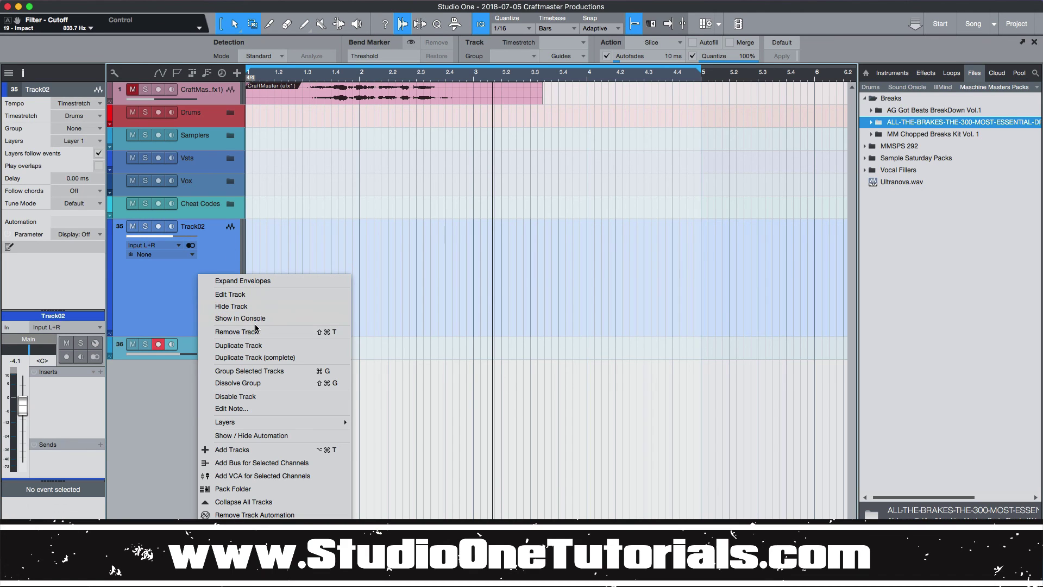